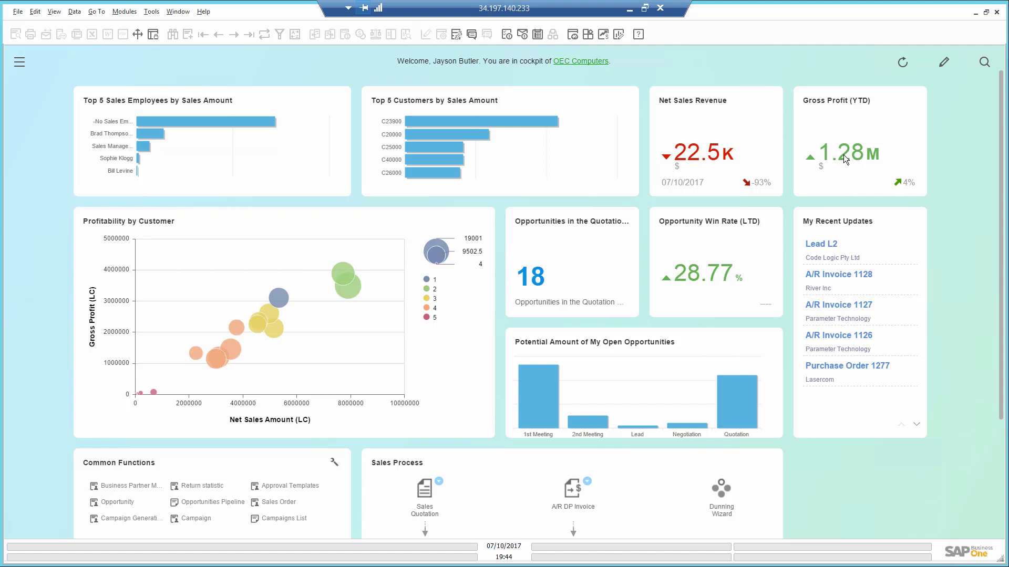
List the 18 quotation-stage opportunities latest predicted closing date first and open opportunity 73 (Parameter Technology)
mouse_move(843, 155)
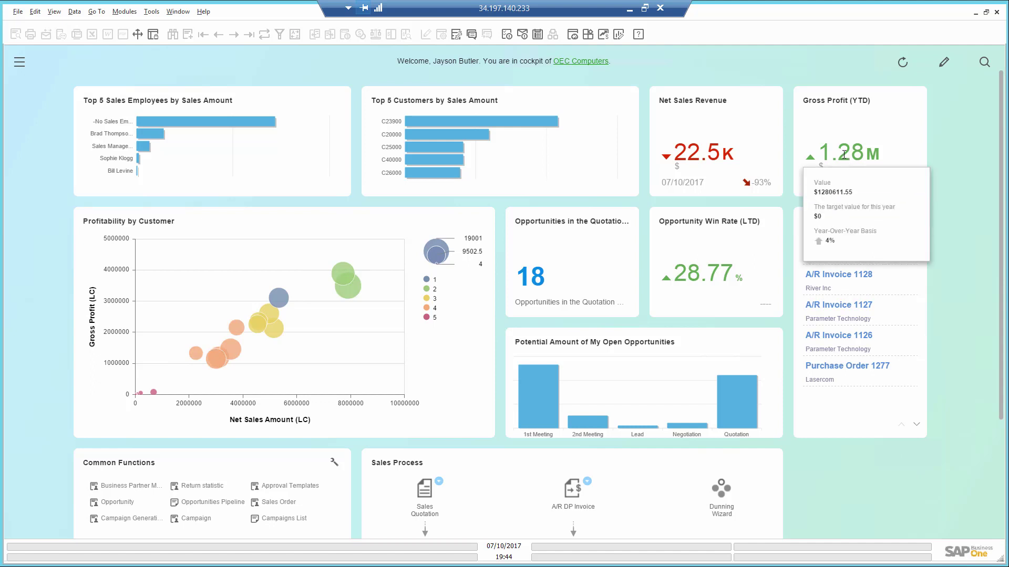
mouse_move(700, 155)
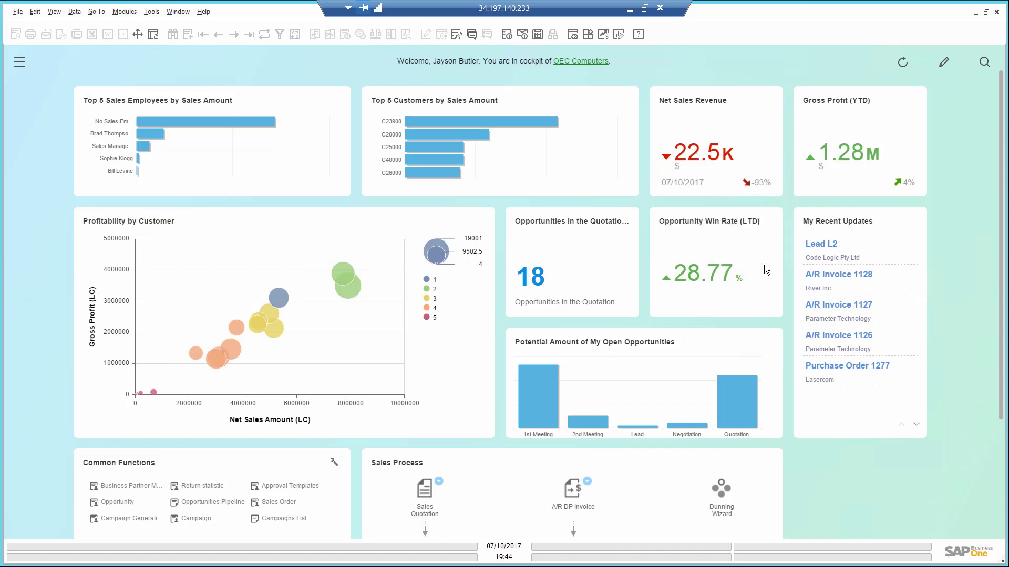
mouse_move(706, 273)
left_click(543, 281)
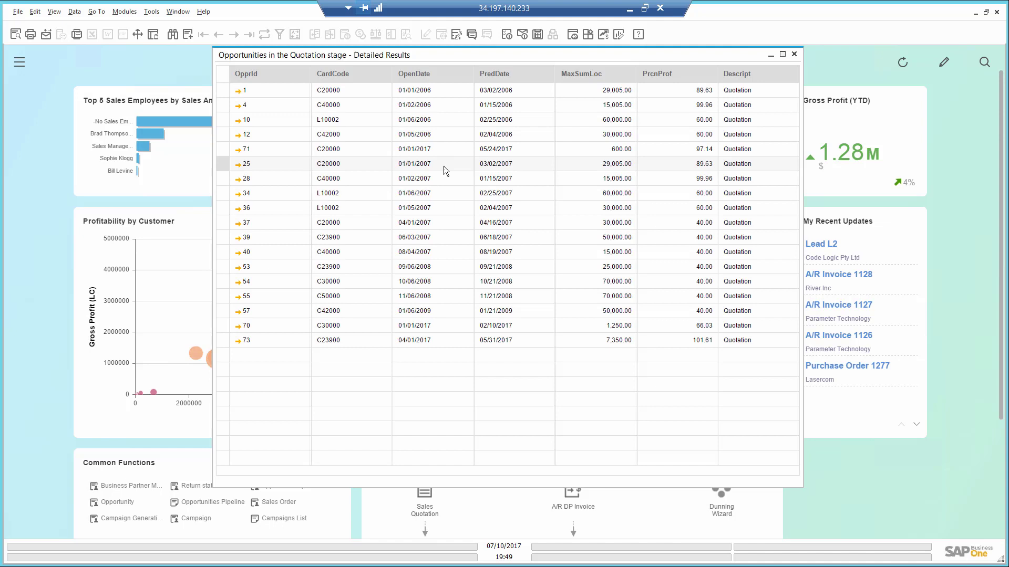
left_click(509, 77)
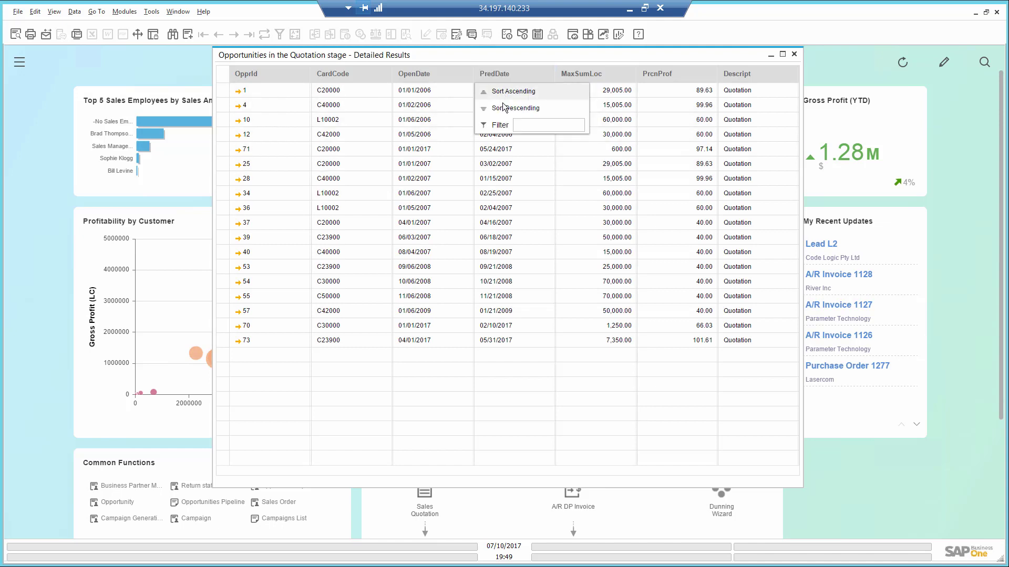
left_click(506, 108)
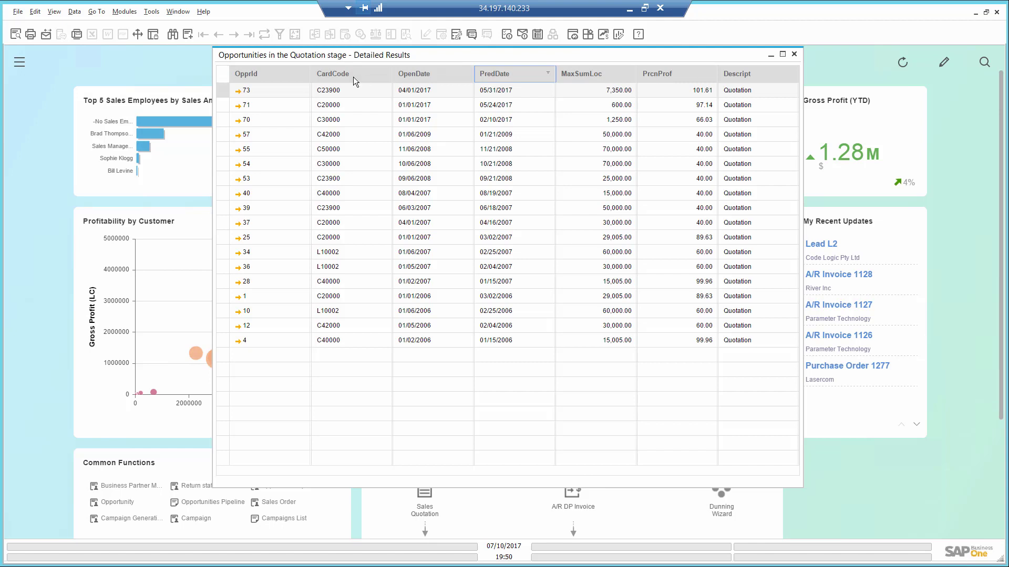
left_click(238, 93)
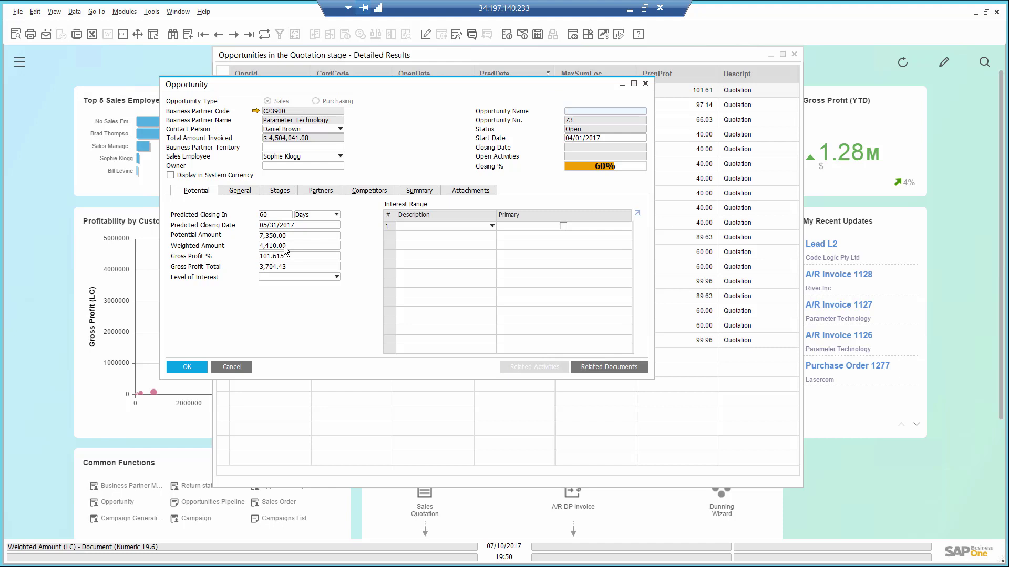
From the Quotation stage on the Stages tab, open sales quotation 1188
left_click(280, 190)
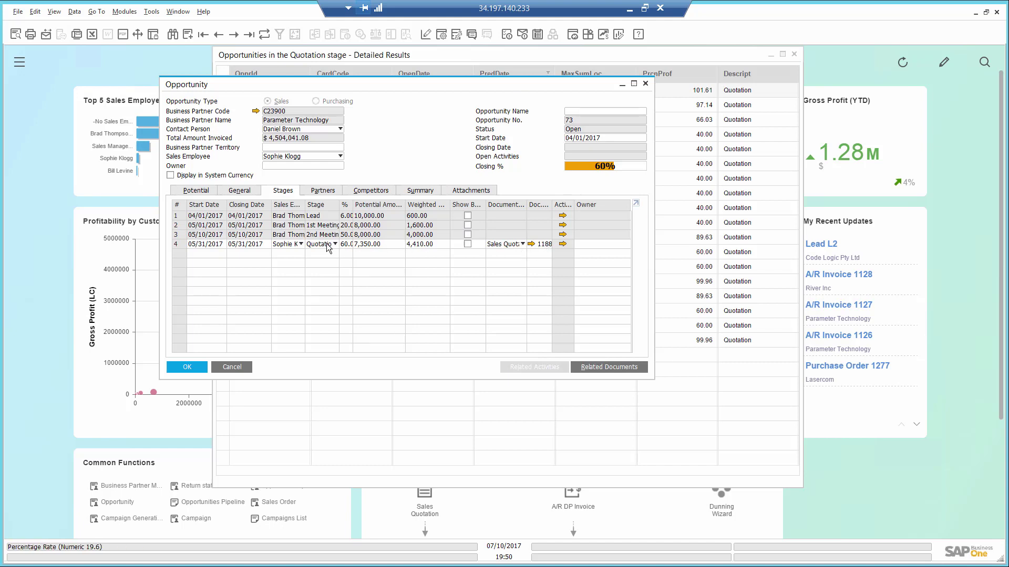
left_click(530, 244)
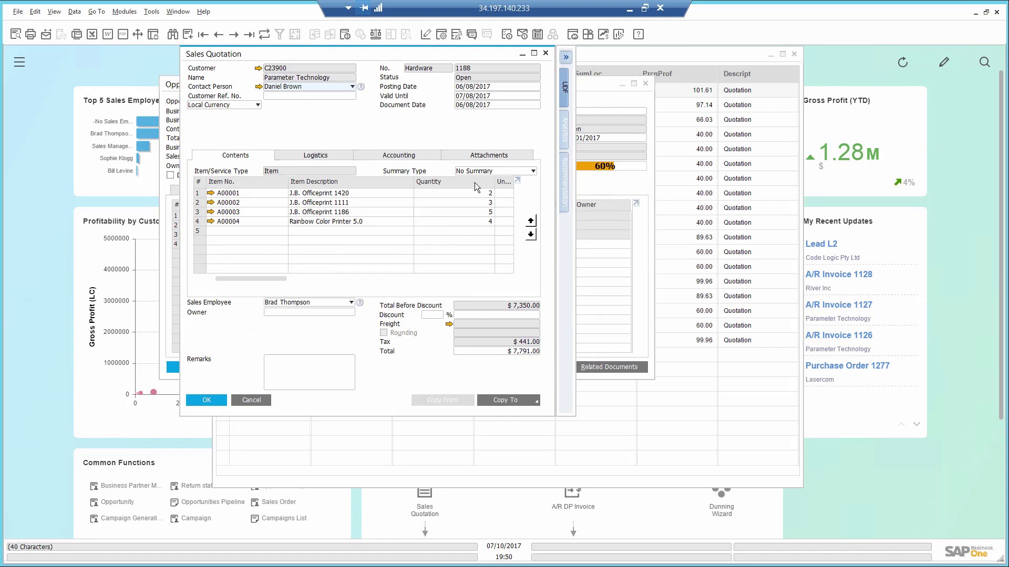
Chat a colleague 'please look at this quotation' with a link to Sales Quotation 1188
left_click(471, 35)
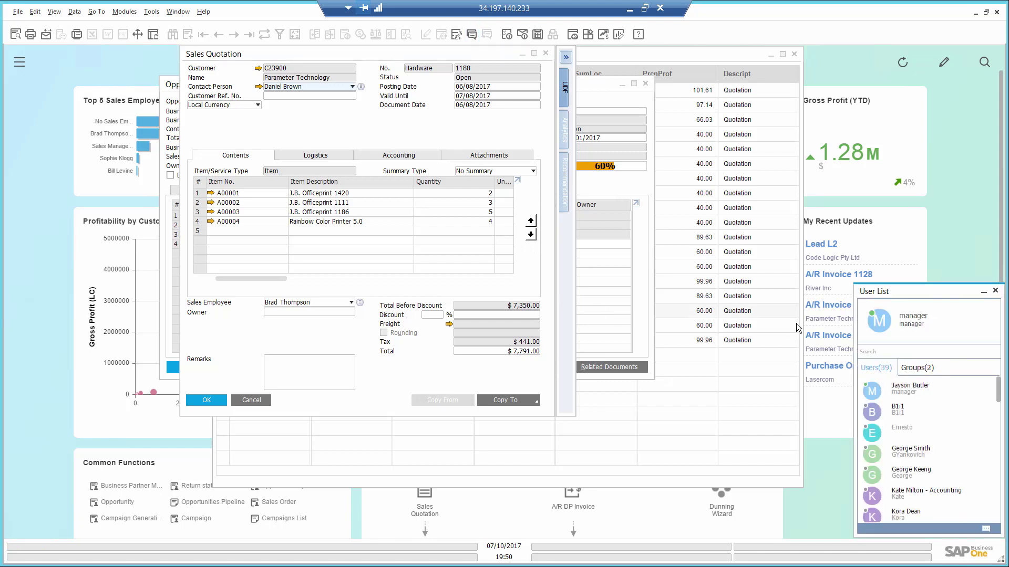
left_click(909, 352)
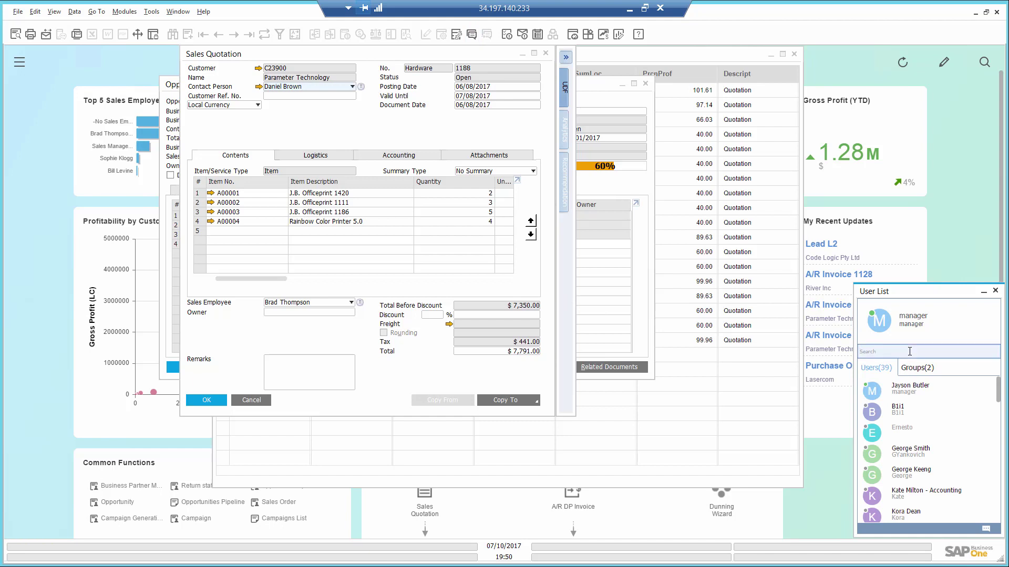
type("so")
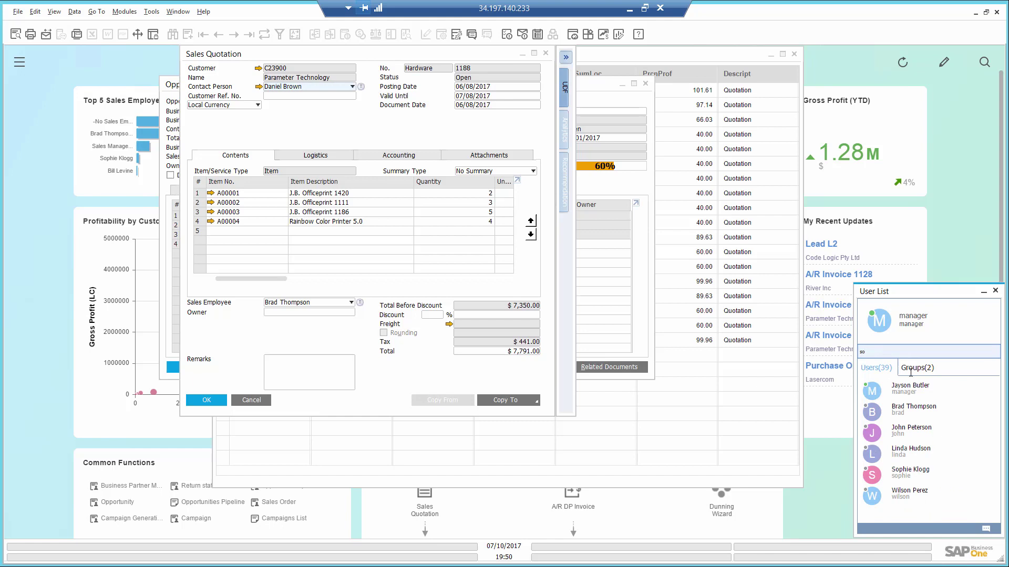
double_click(912, 472)
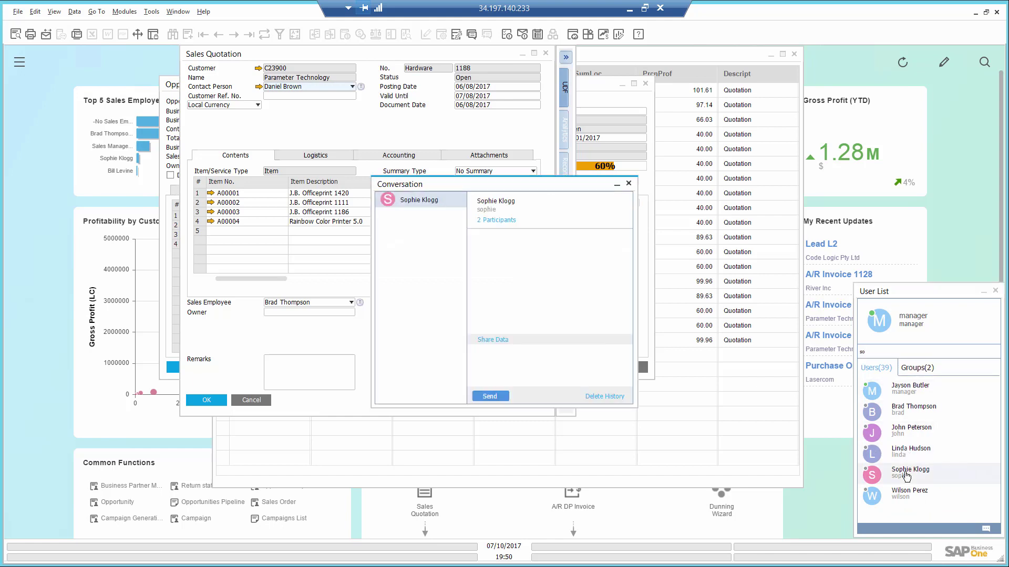
left_click(580, 373)
type("hi sophie, please look at this quotation")
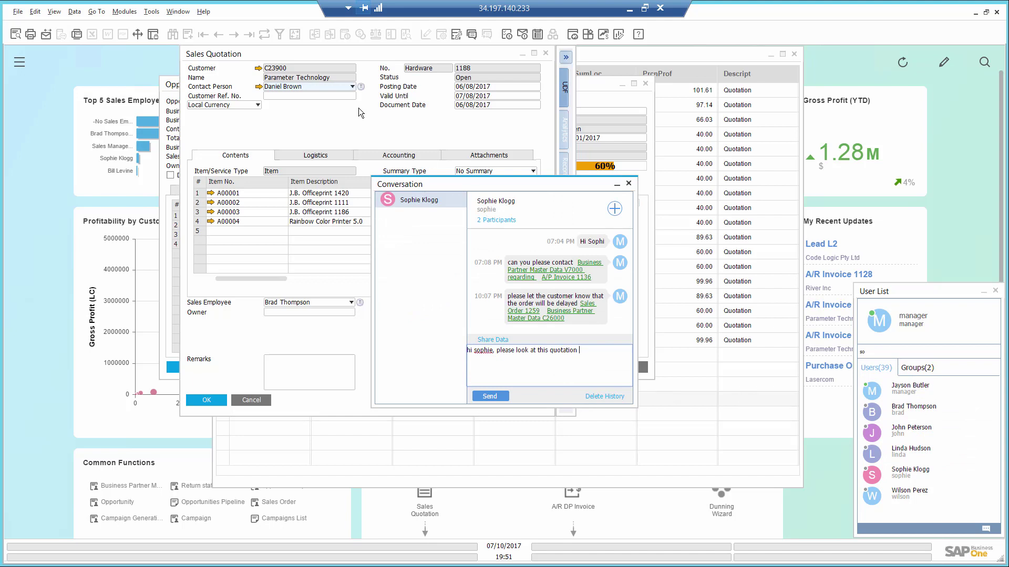
left_click(359, 124)
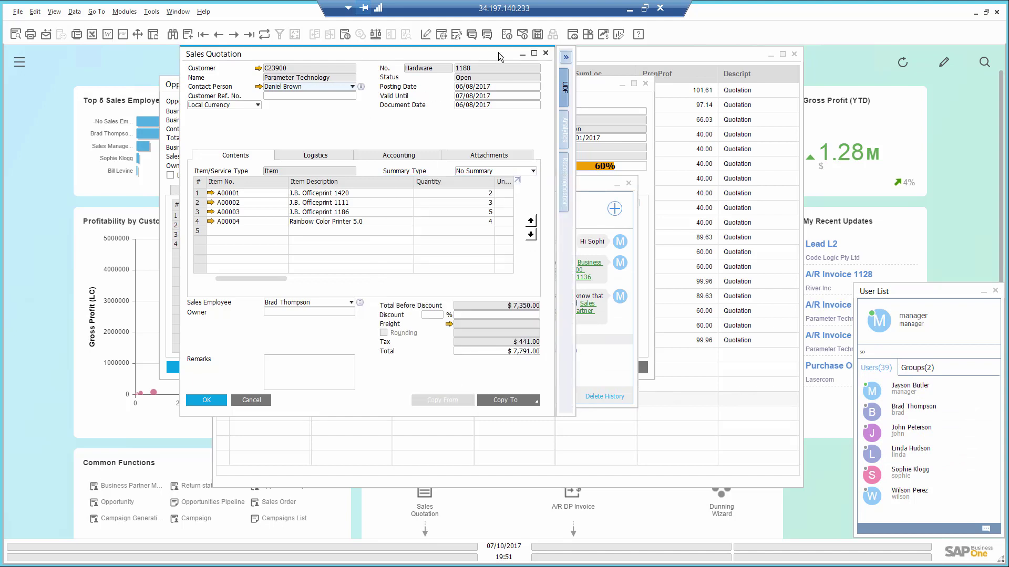
left_click(487, 36)
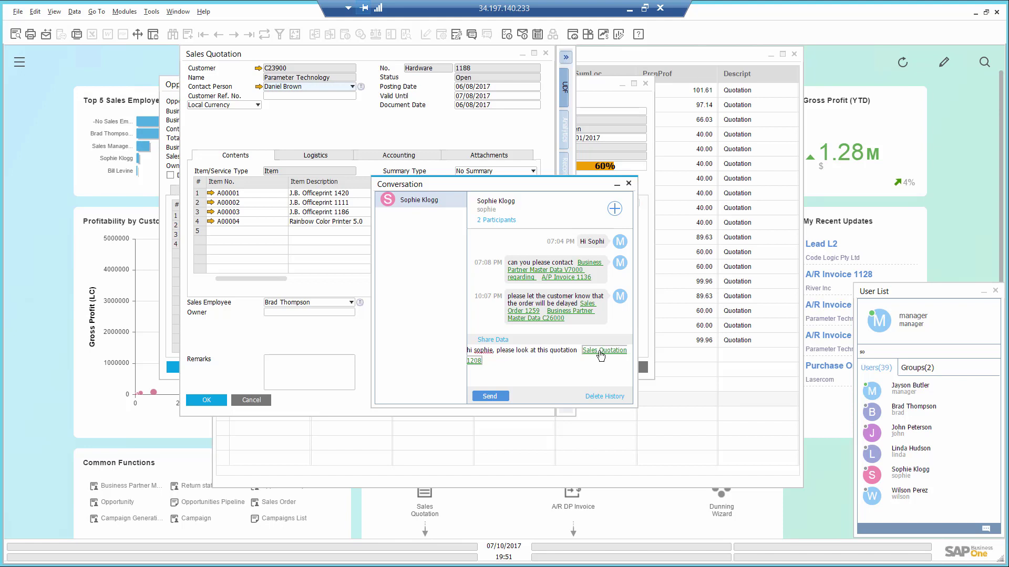
left_click(490, 397)
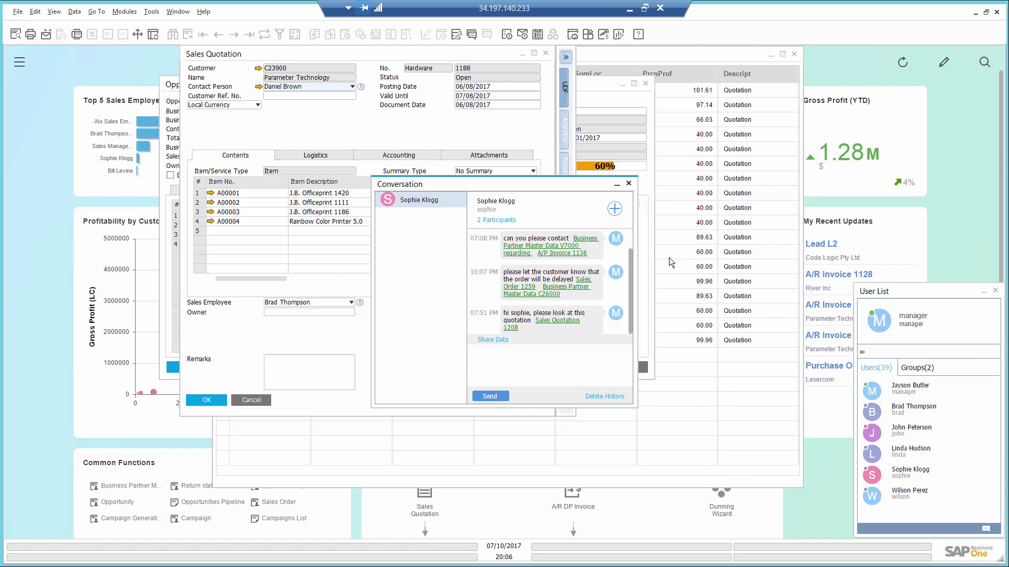
Close the chat, Sales Quotation 1188 and opportunity 73, returning to the opportunities list
left_click(628, 184)
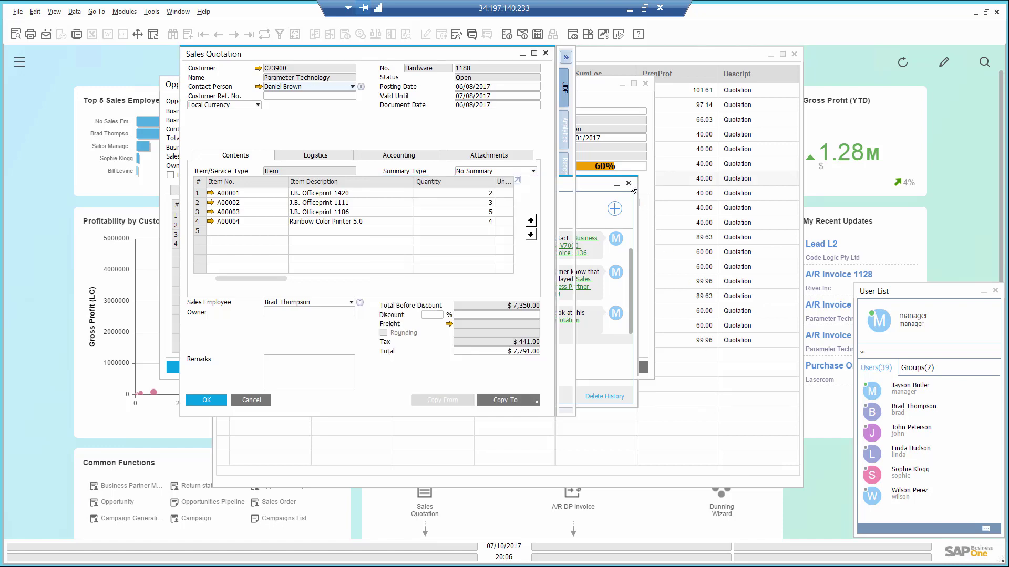
left_click(546, 54)
left_click(645, 85)
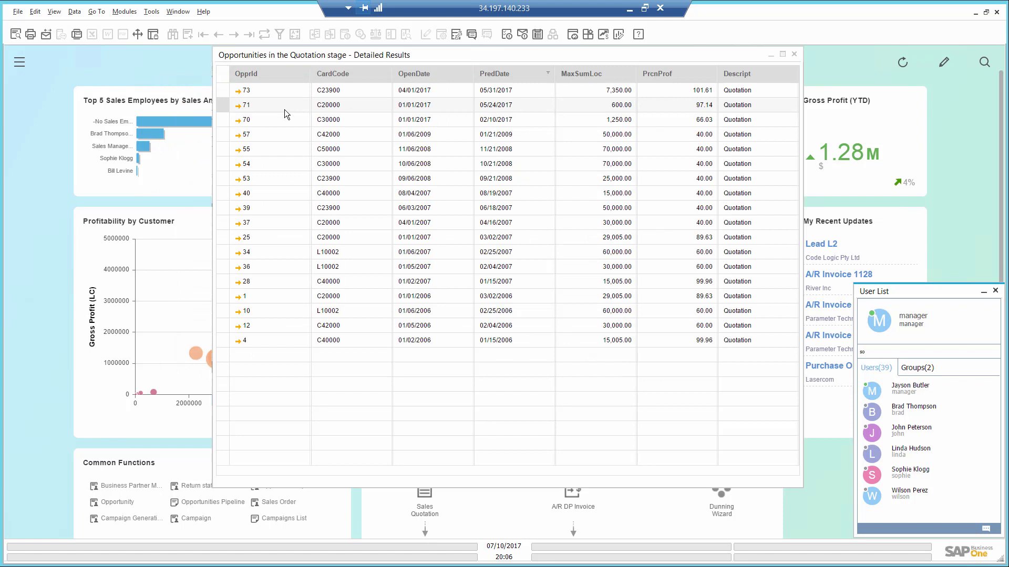
From opportunity 71, open Maxi-Teq (C20000), review its revenue and sales order charts, then launch Customer 360
left_click(241, 108)
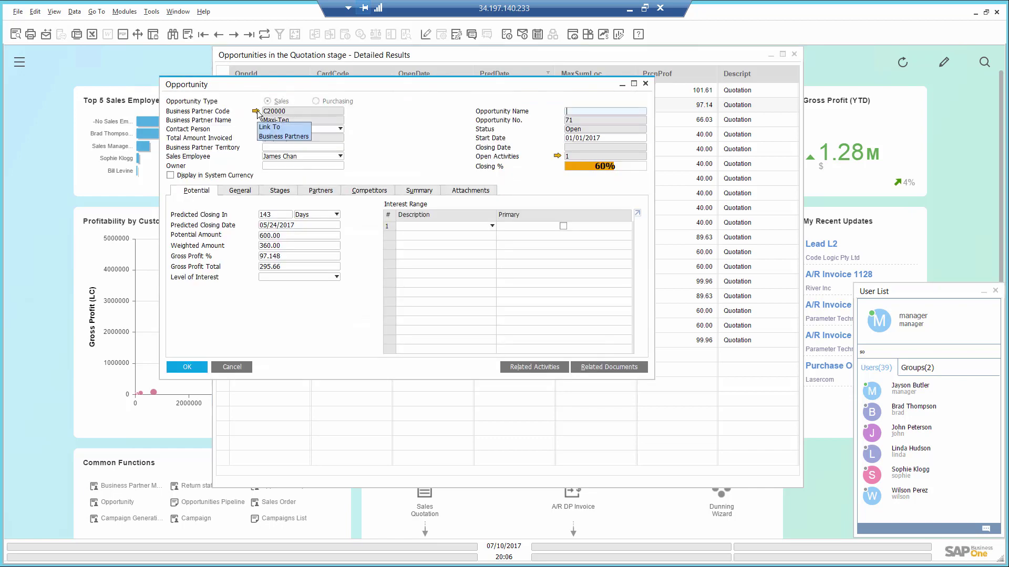
left_click(255, 111)
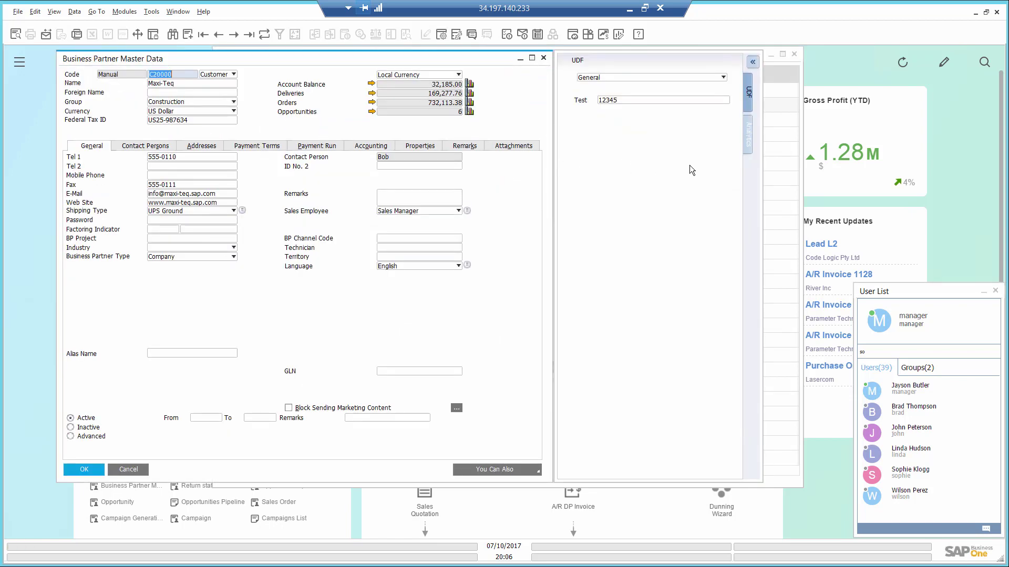
left_click(747, 139)
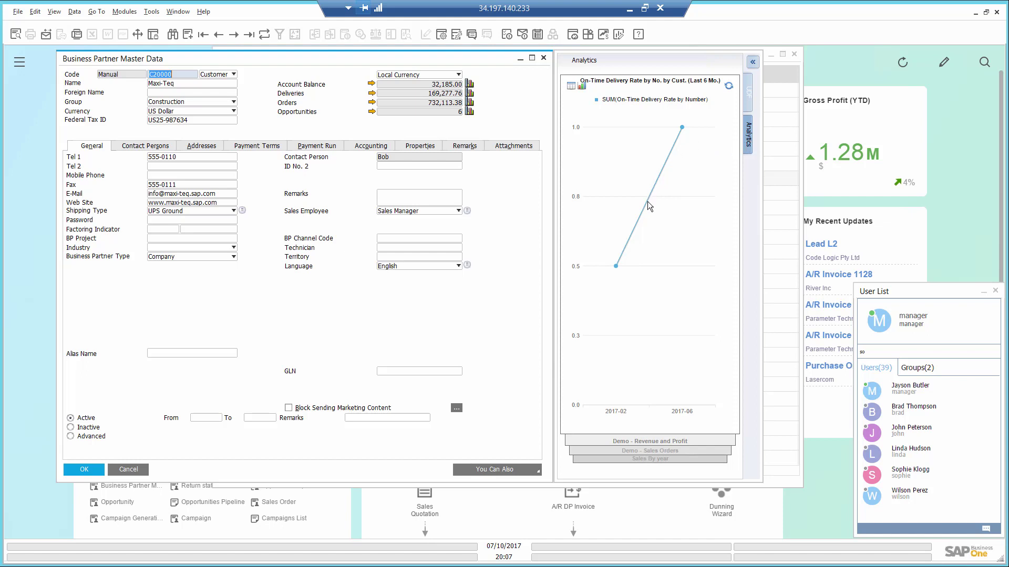
left_click(651, 443)
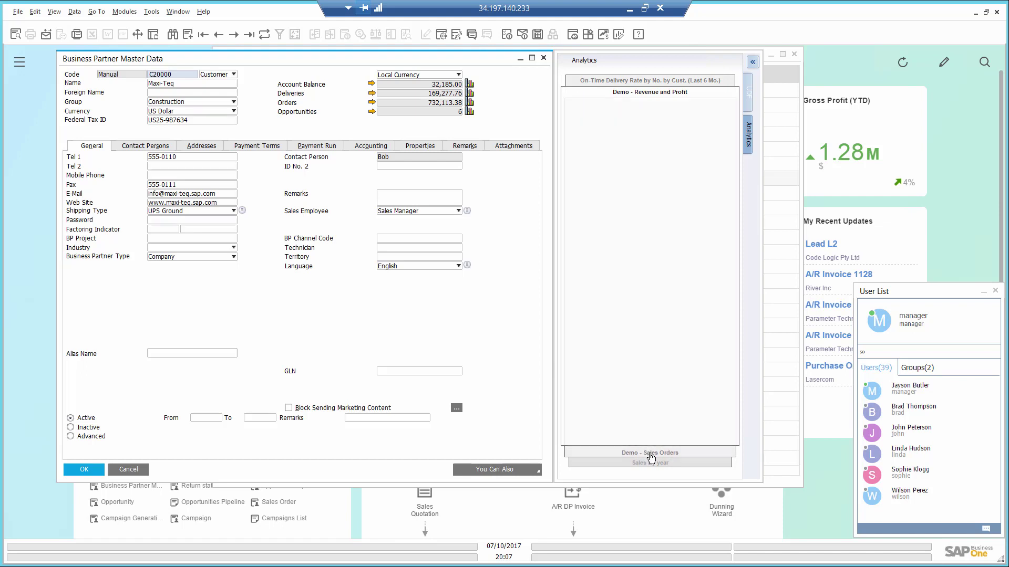
left_click(651, 453)
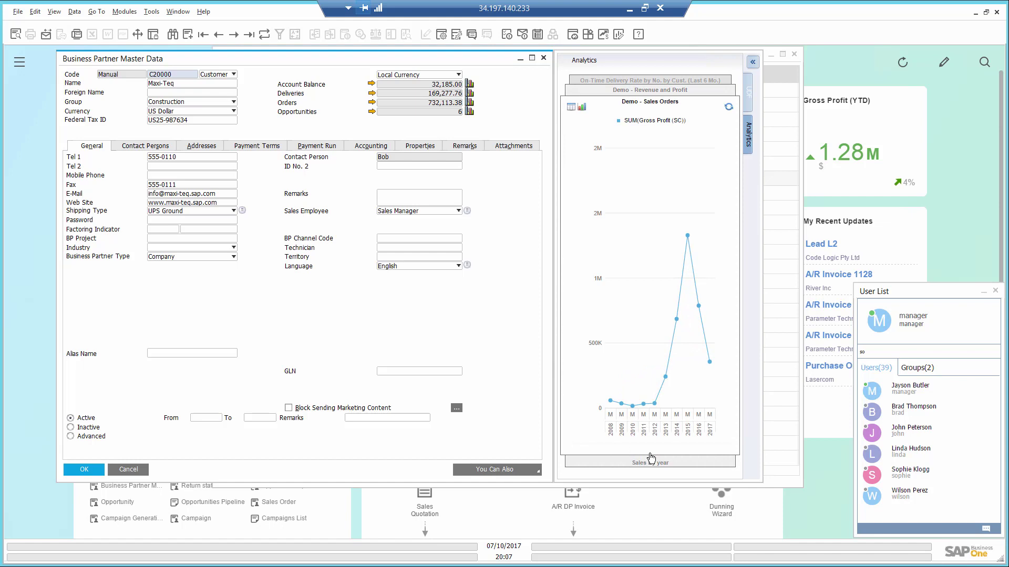
left_click(531, 470)
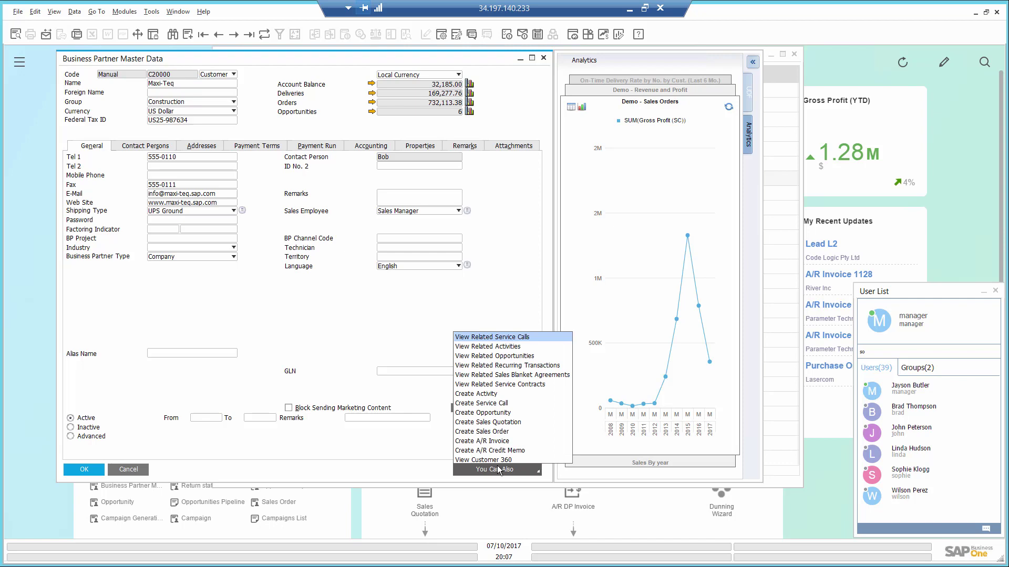
left_click(496, 459)
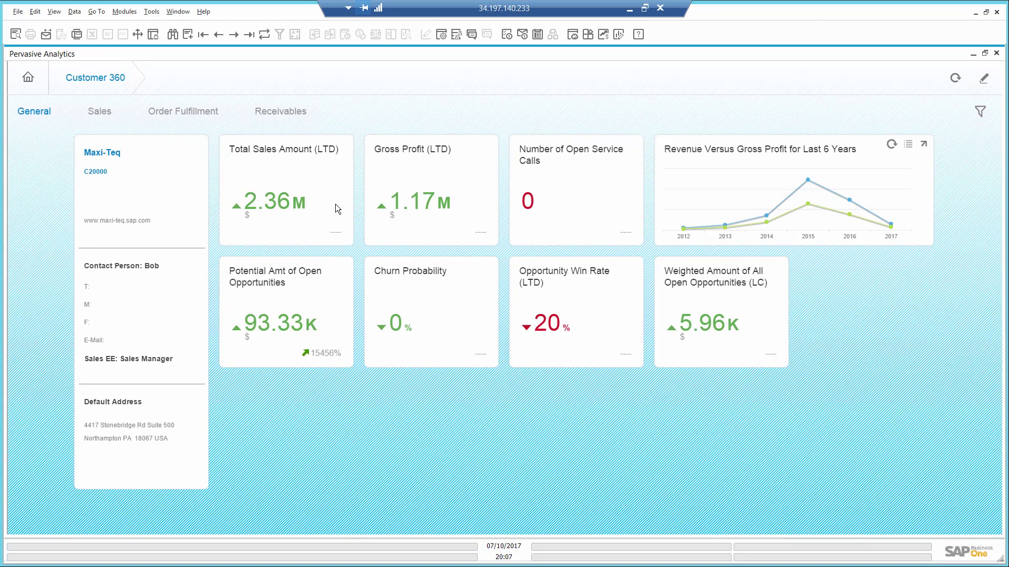
Switch Customer 360 to Order Fulfillment: 66.67% on-time delivery, 11 open deliveries worth 169.28K
mouse_move(389, 336)
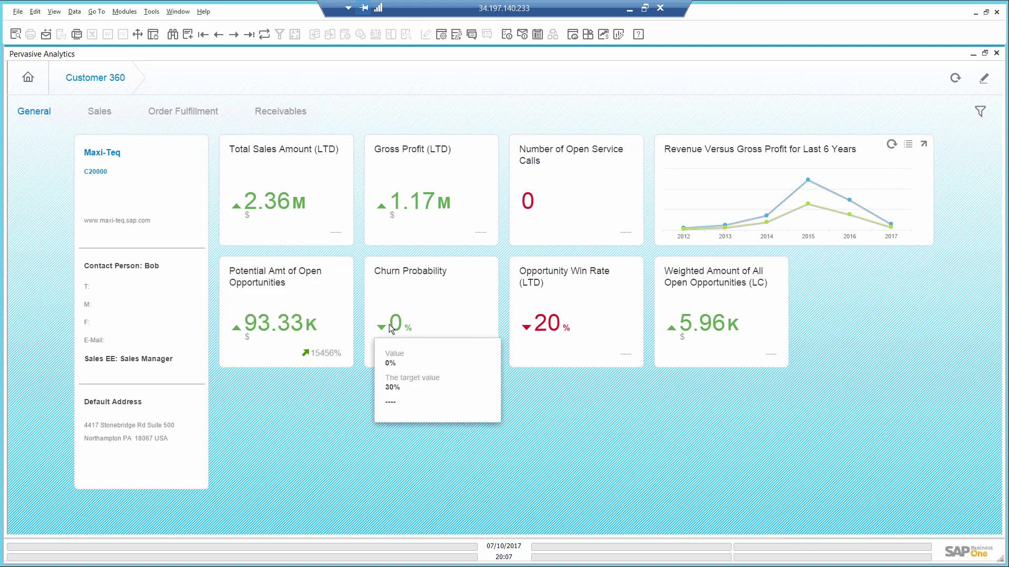
left_click(114, 126)
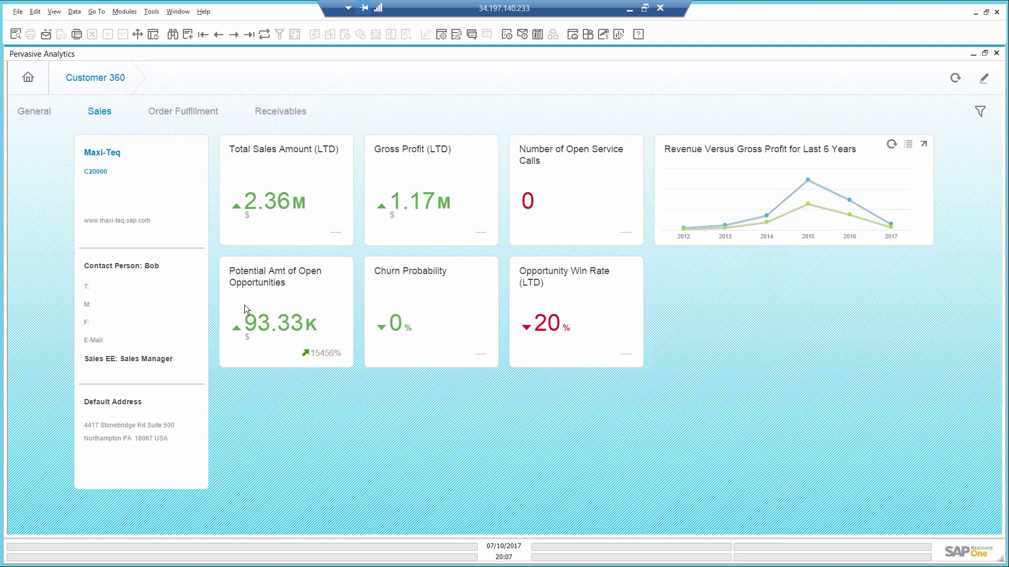
mouse_move(280, 327)
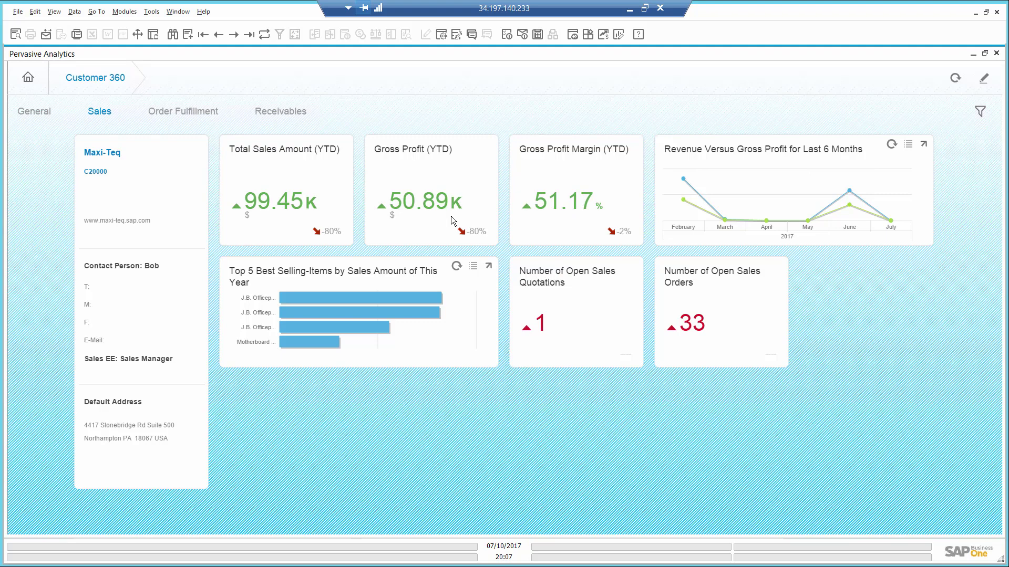
left_click(195, 120)
mouse_move(271, 196)
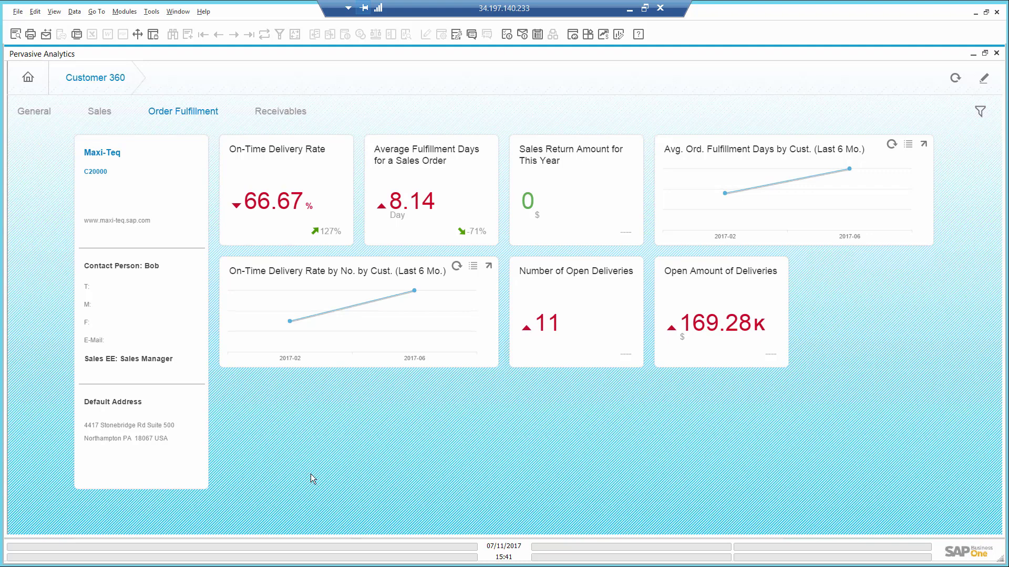
Add a Maxi-Teq phone call activity remarked 'appriciation call, follow up next month' with a reminder
left_click(996, 53)
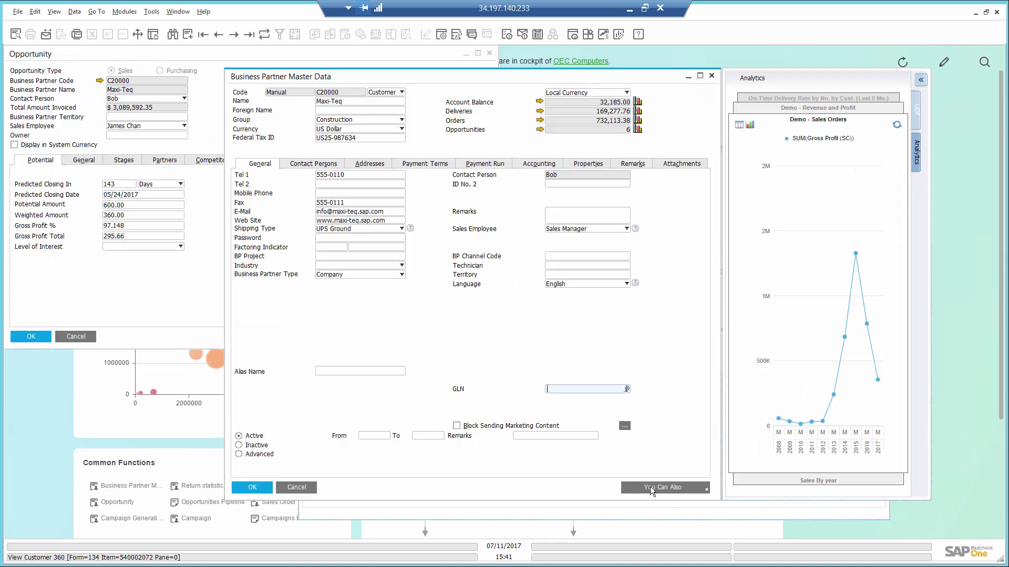
left_click(632, 487)
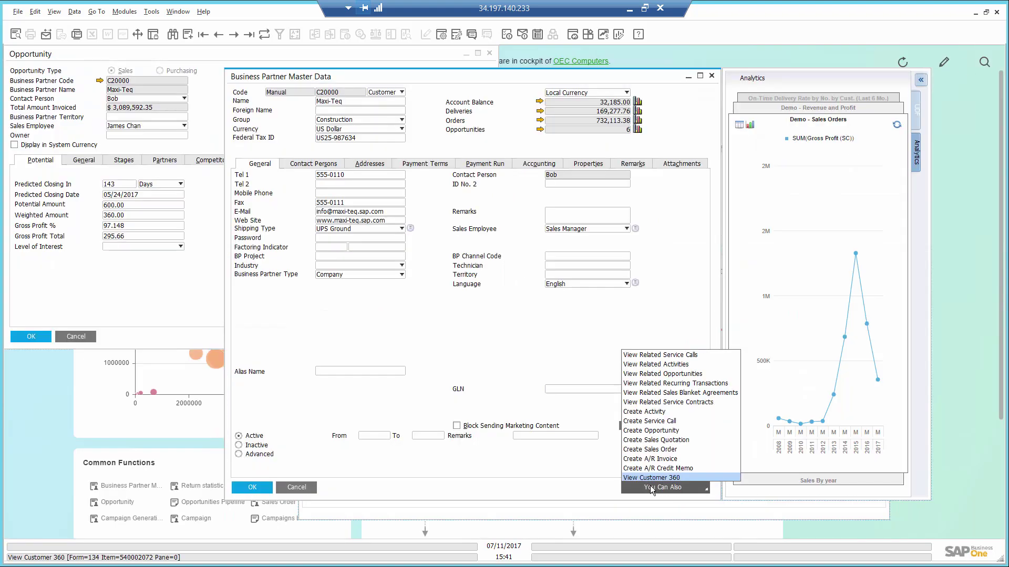
left_click(653, 413)
left_click(316, 150)
type("ap")
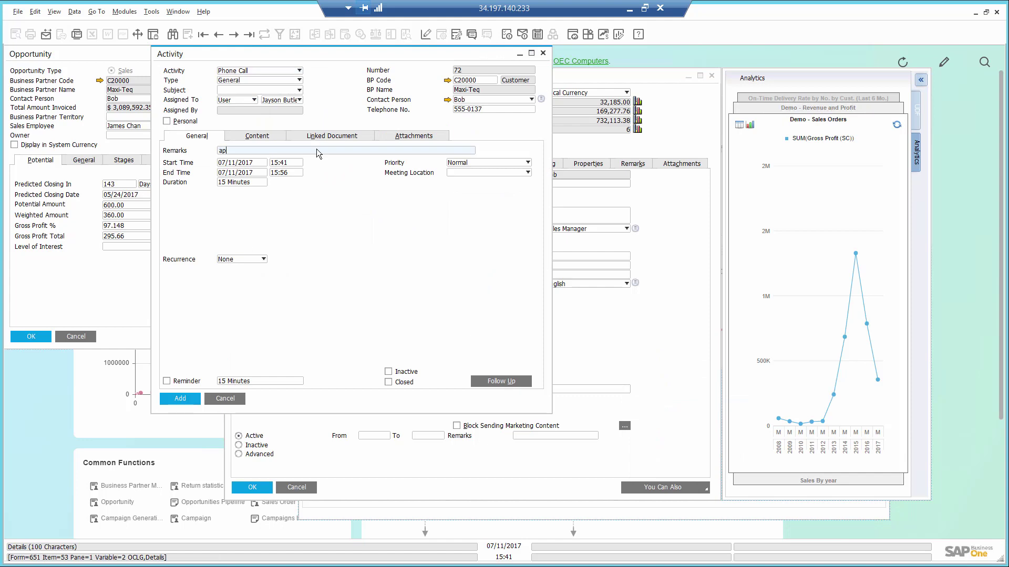
type("priciation call, follow up next month")
left_click(167, 382)
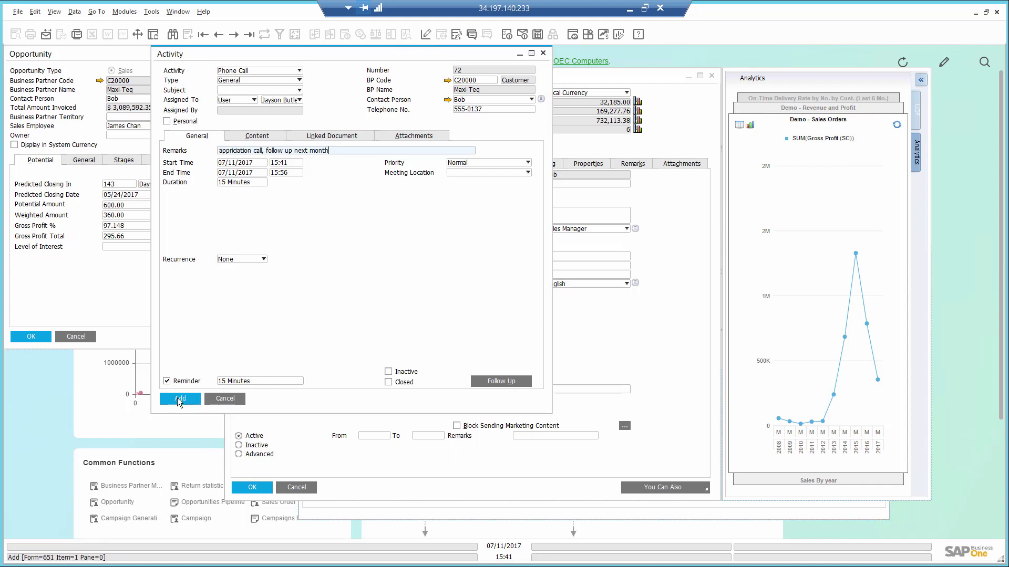
left_click(180, 399)
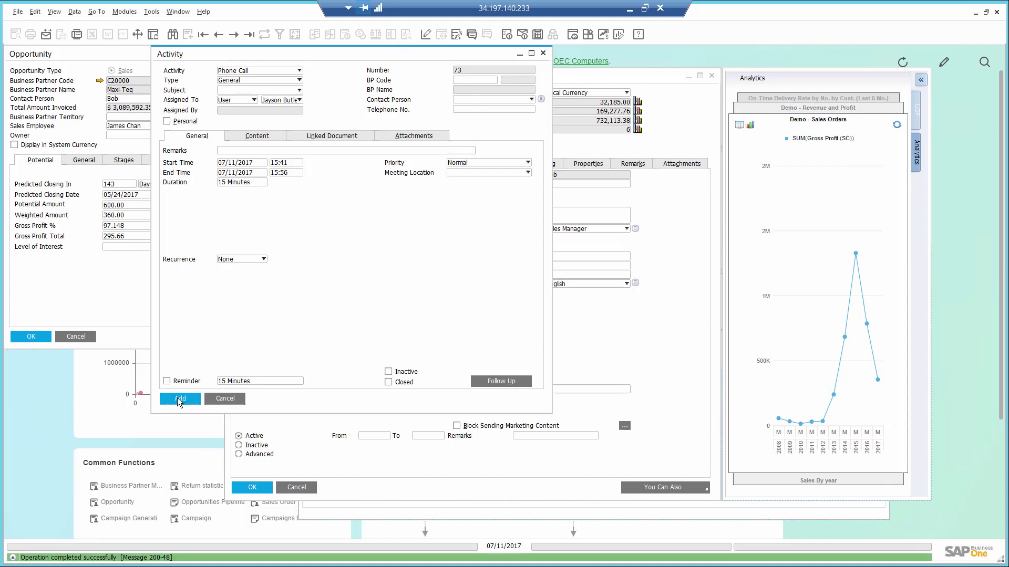
left_click(218, 399)
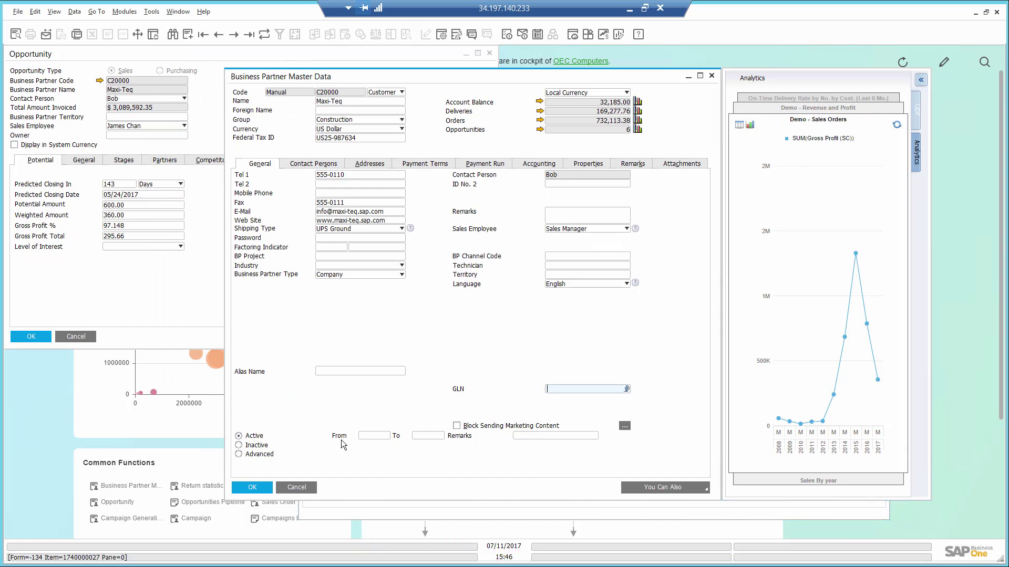
Close the partner, opportunity and results windows, then start the Campaign Generation Wizard at Step 1
left_click(297, 489)
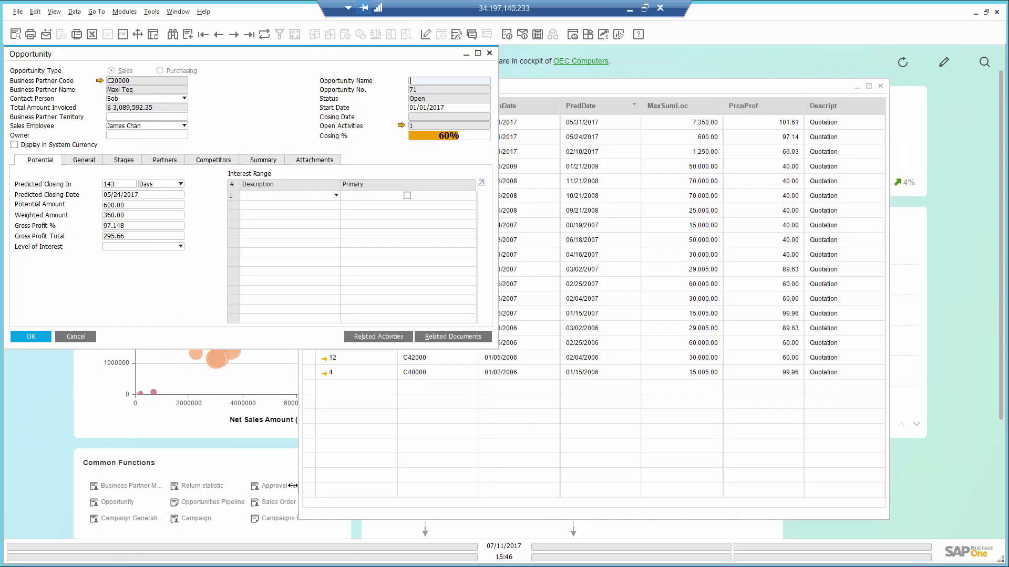
left_click(77, 337)
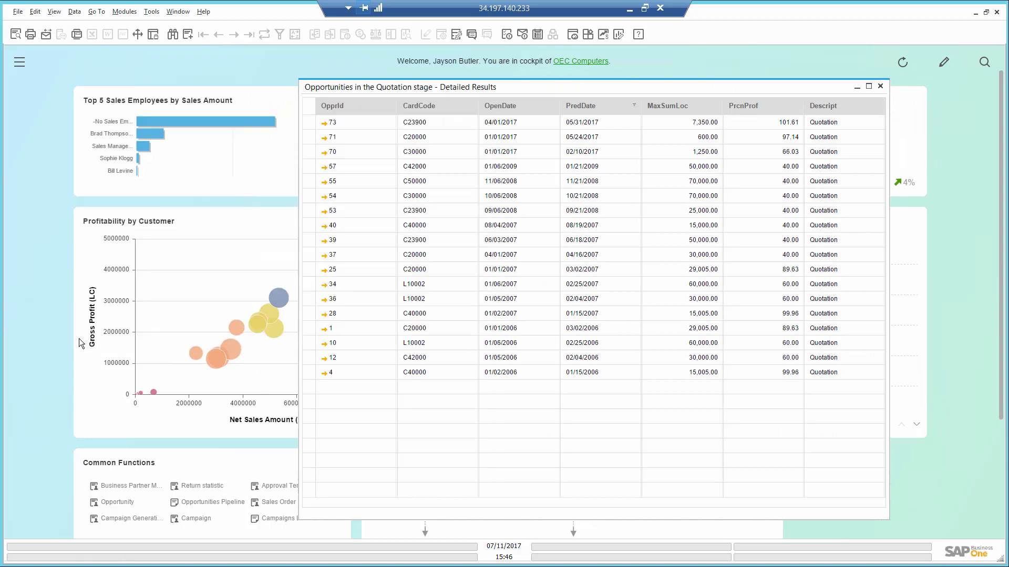
left_click(880, 86)
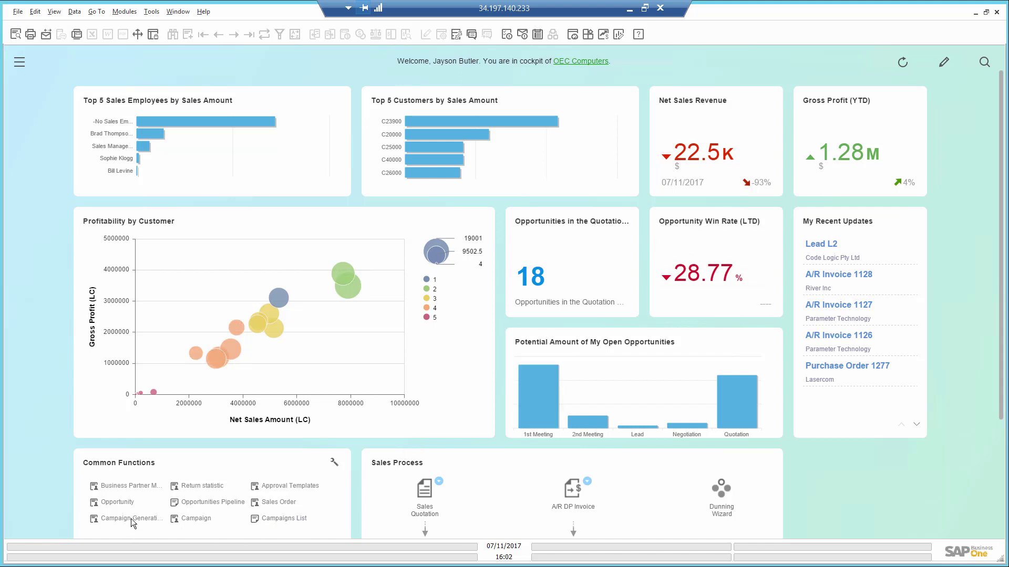
left_click(131, 519)
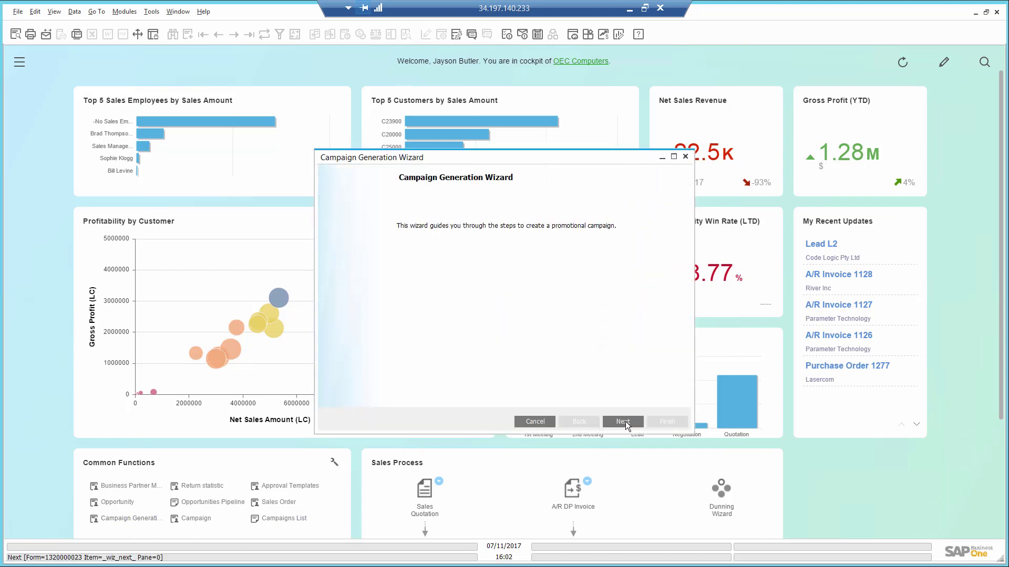
left_click(625, 422)
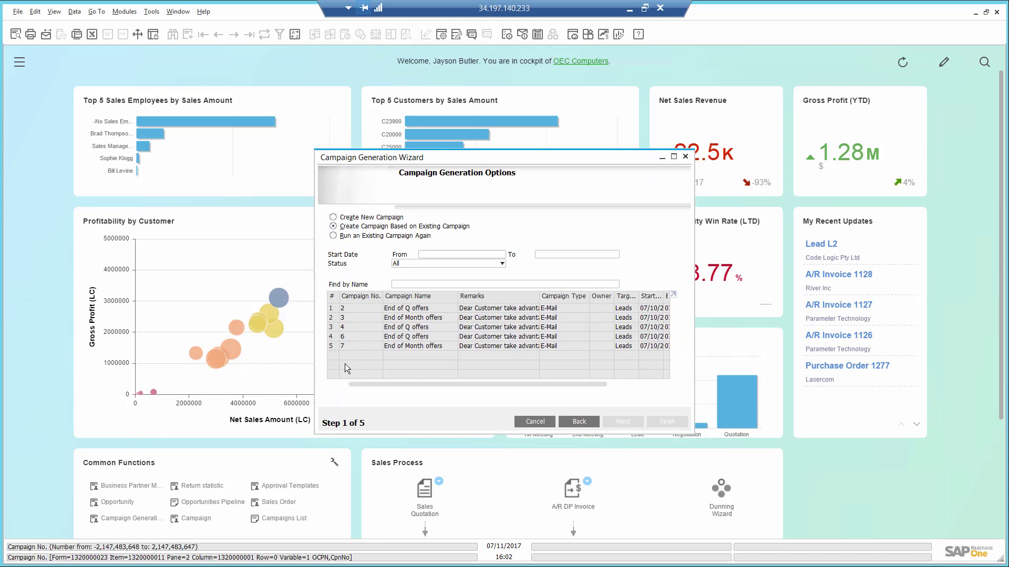
Base the campaign on existing campaign 7, keeping E-Mail type and Leads target group
left_click(331, 346)
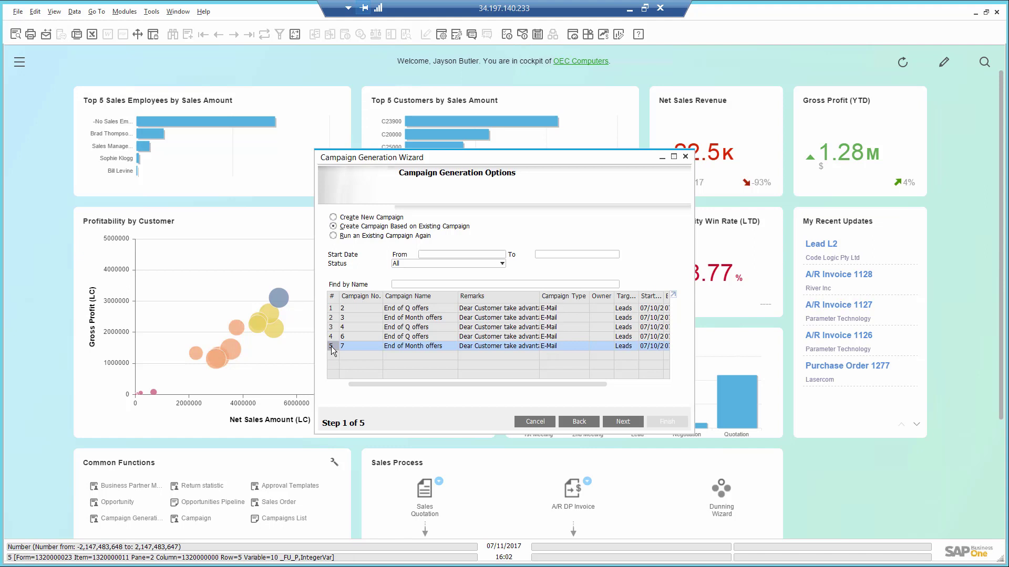
left_click(631, 422)
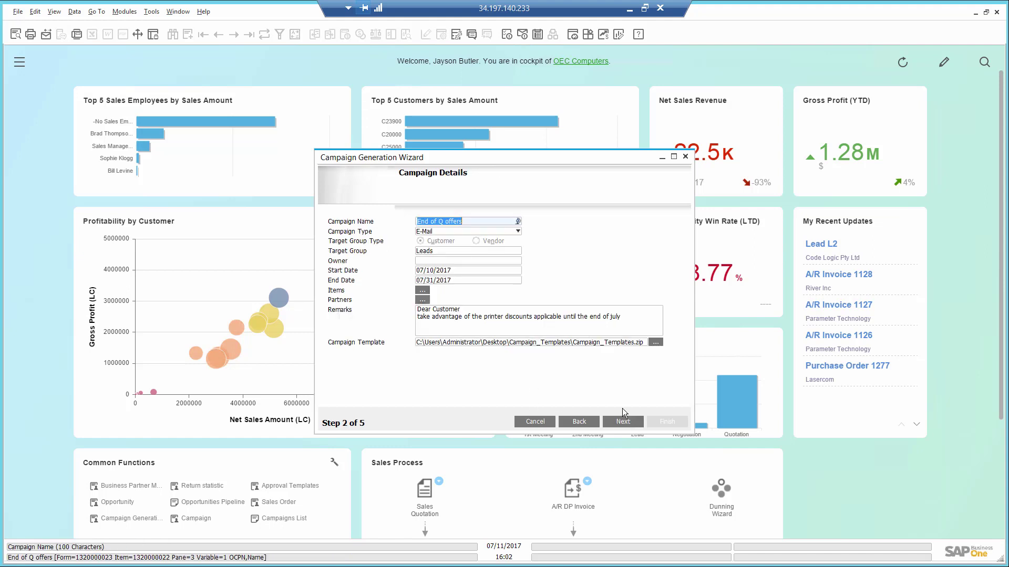
left_click(450, 231)
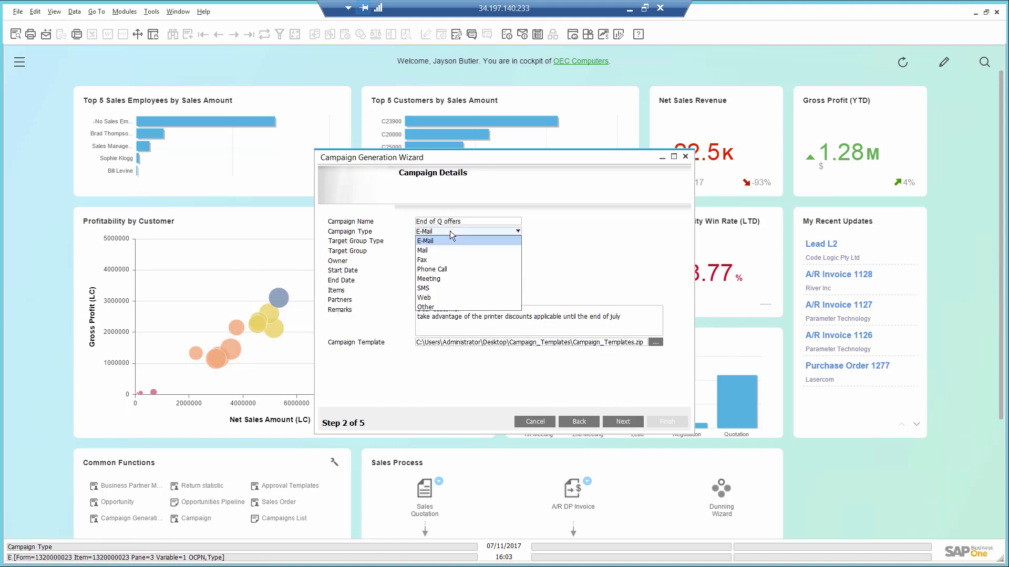
left_click(449, 231)
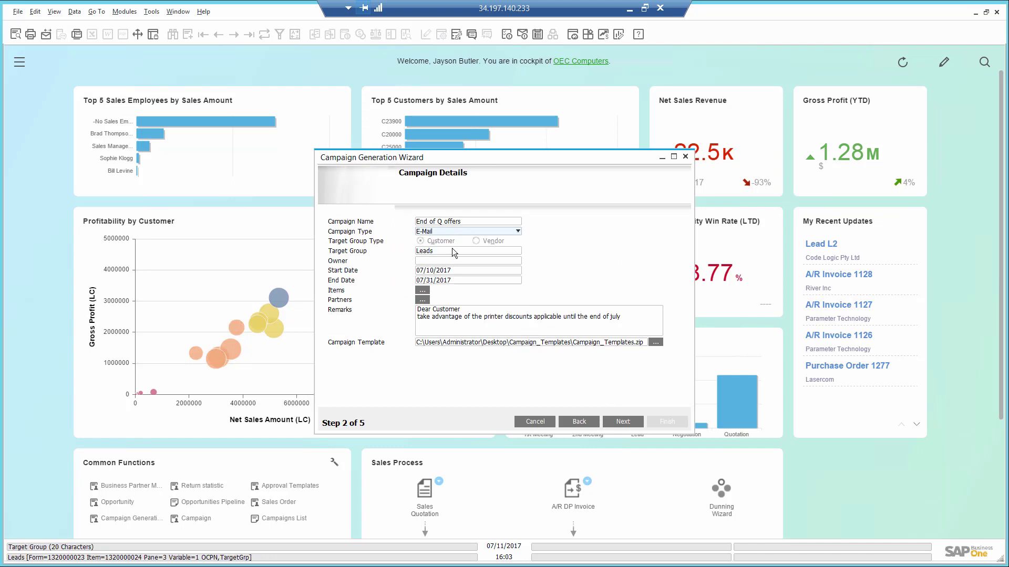
double_click(443, 251)
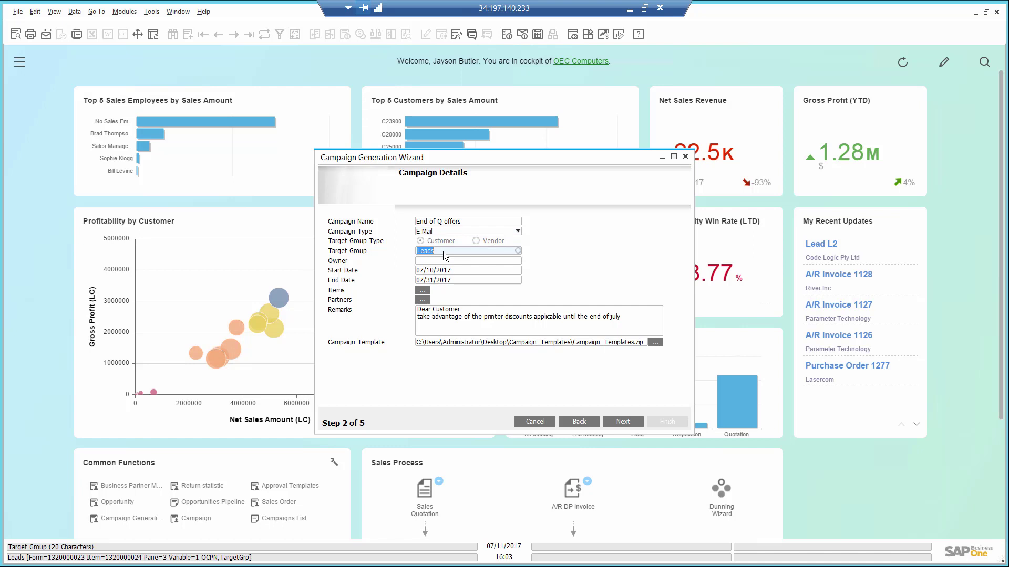
Set Desktop\Campaign_Templates\Campaign_Templates.zip as the campaign template
left_click(656, 343)
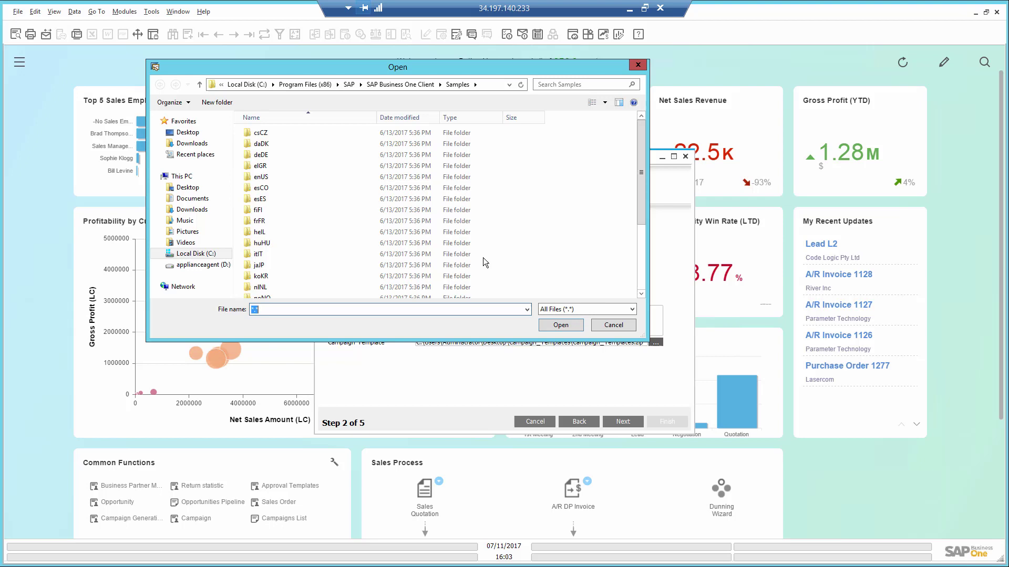
left_click(194, 134)
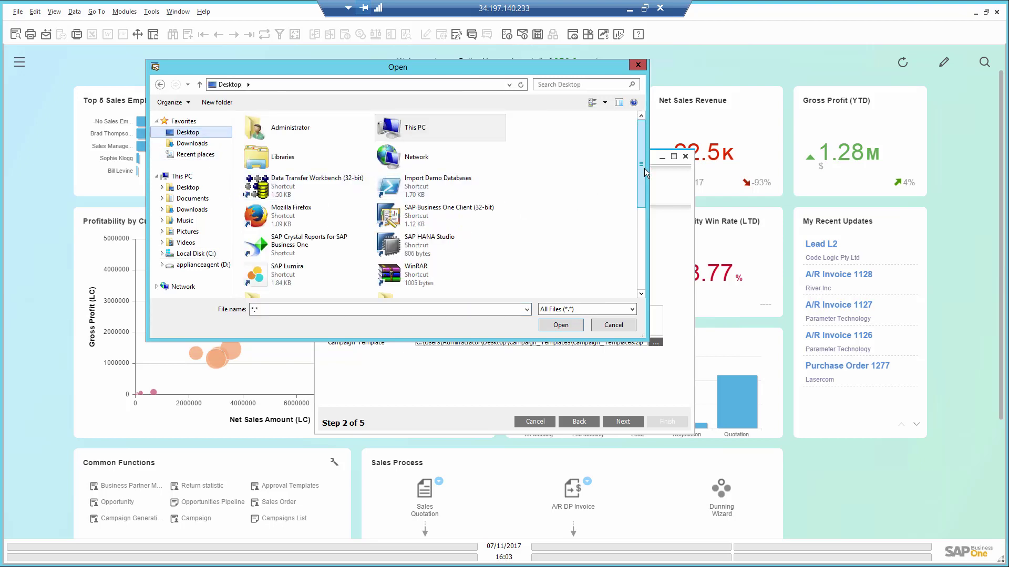
left_click_drag(644, 168, 645, 254)
left_click(298, 140)
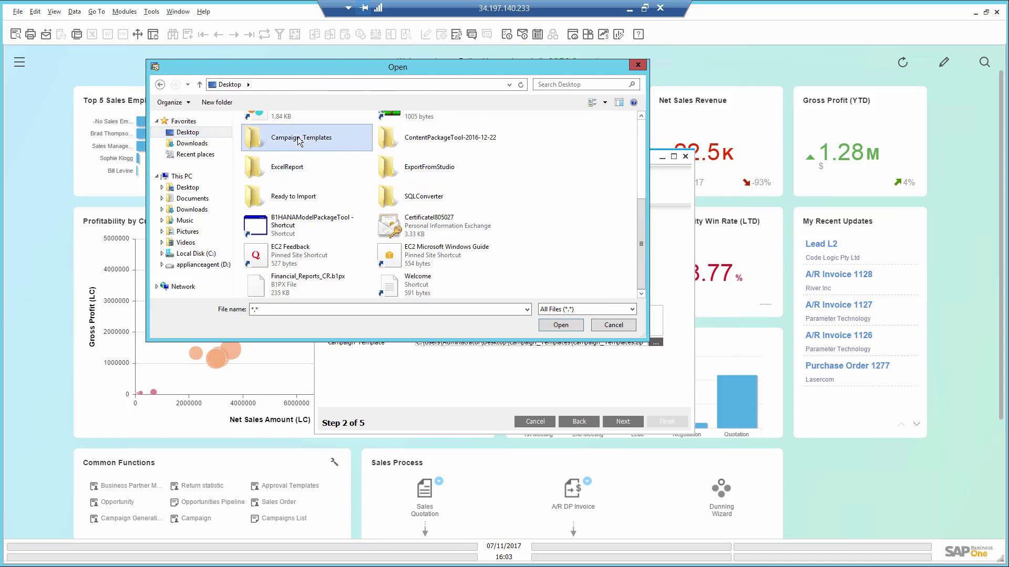
double_click(298, 139)
double_click(284, 144)
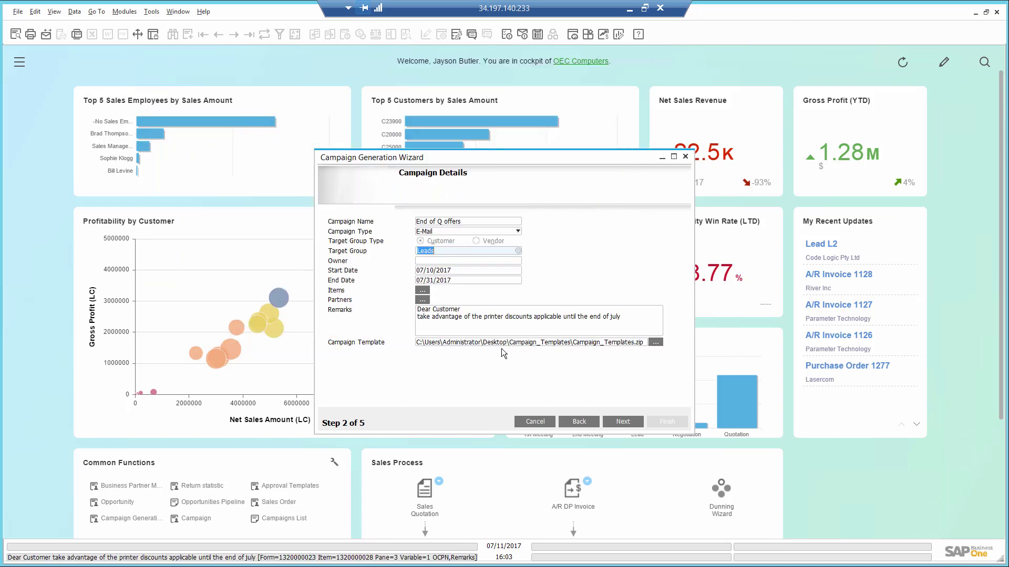
Import the five leads from Desktop\Campaign_Templates\ExternalCampaignList1.txt into the Target BPs list
left_click(620, 421)
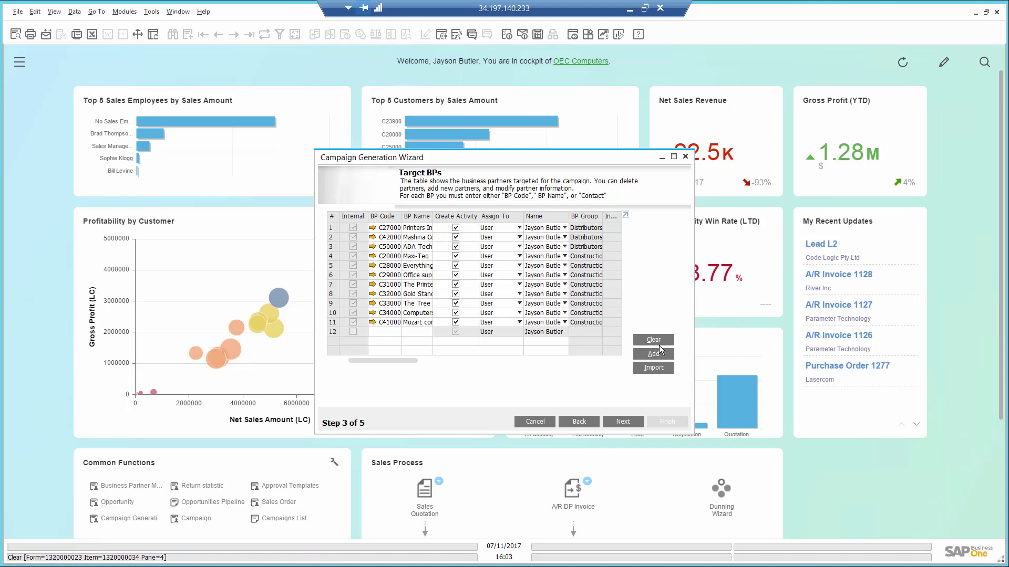
left_click(663, 367)
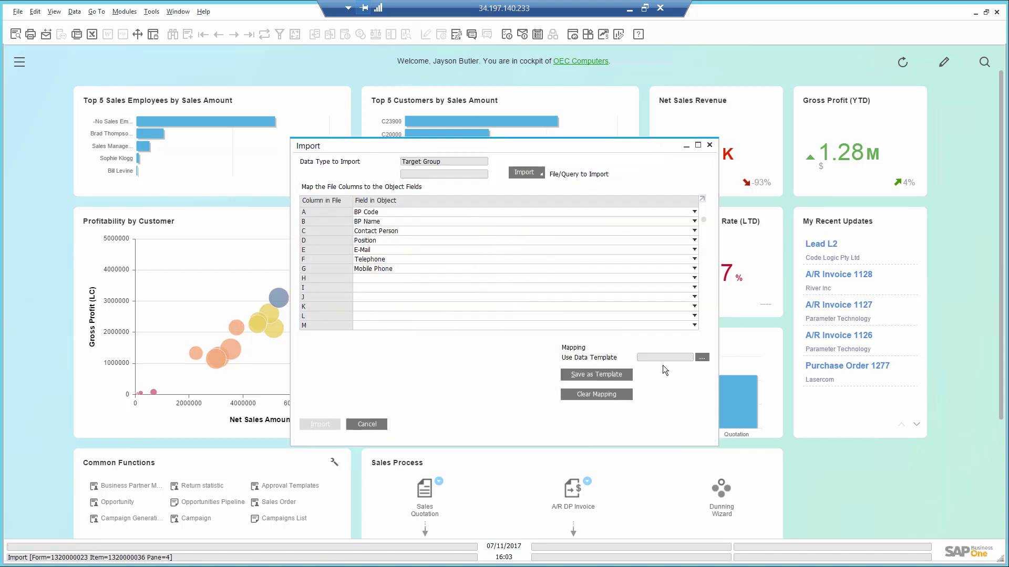
left_click(534, 172)
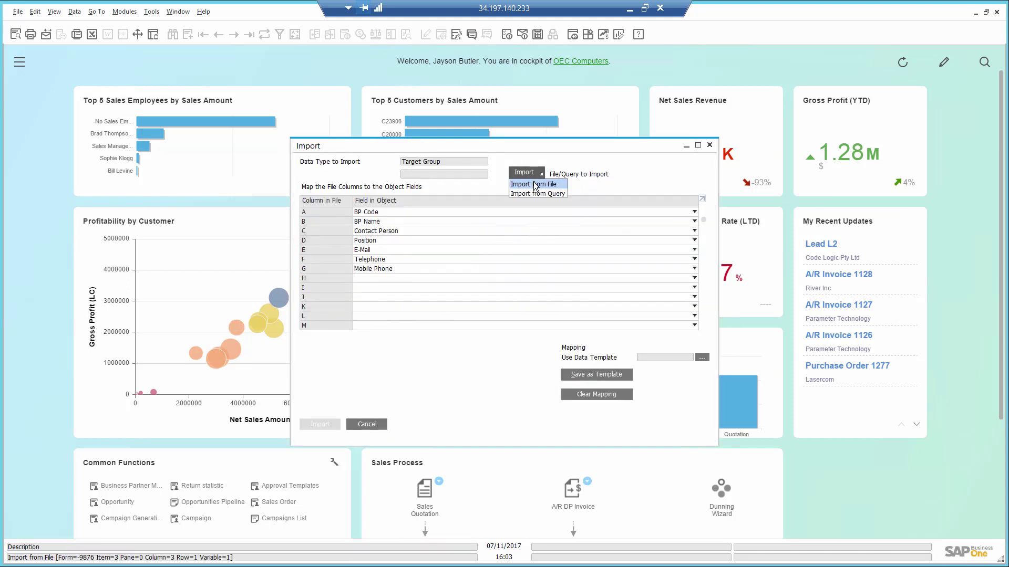
left_click(534, 181)
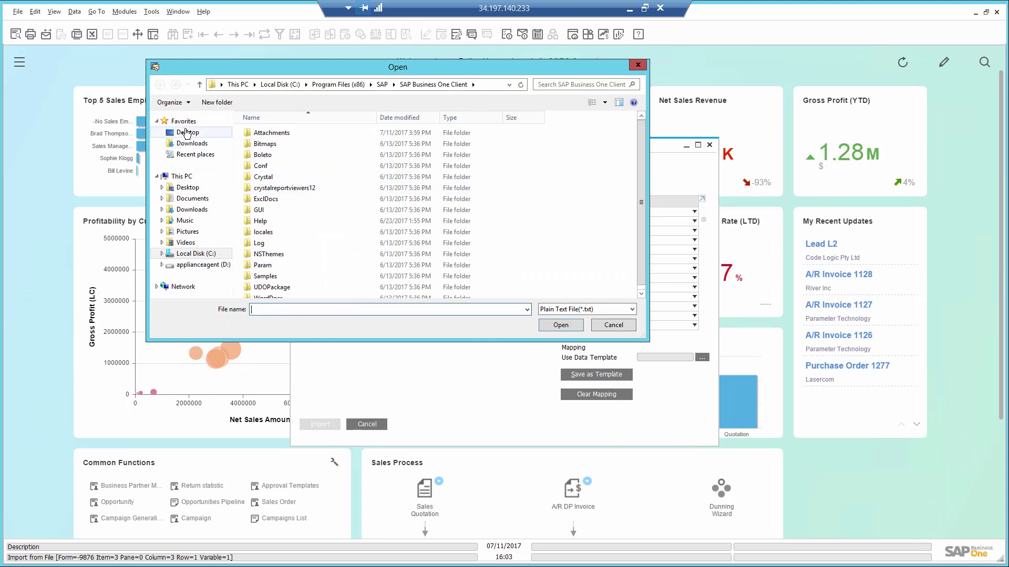
left_click(187, 133)
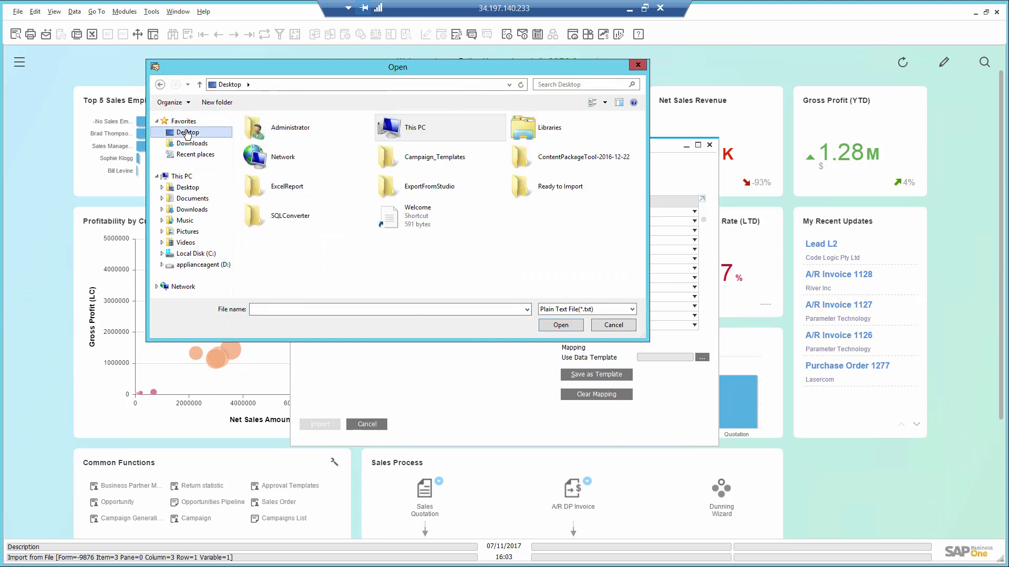
double_click(403, 162)
double_click(296, 143)
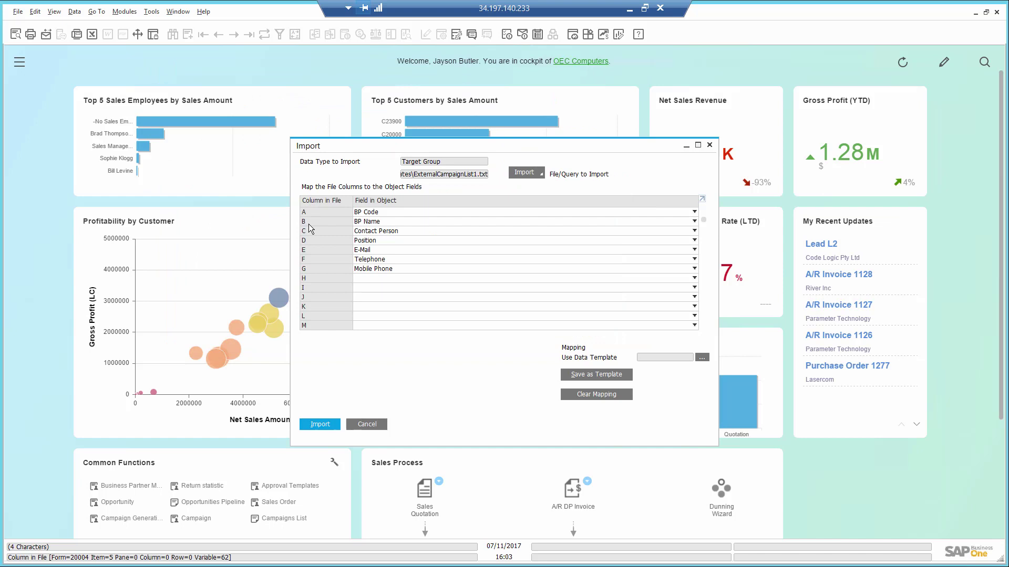
left_click(308, 422)
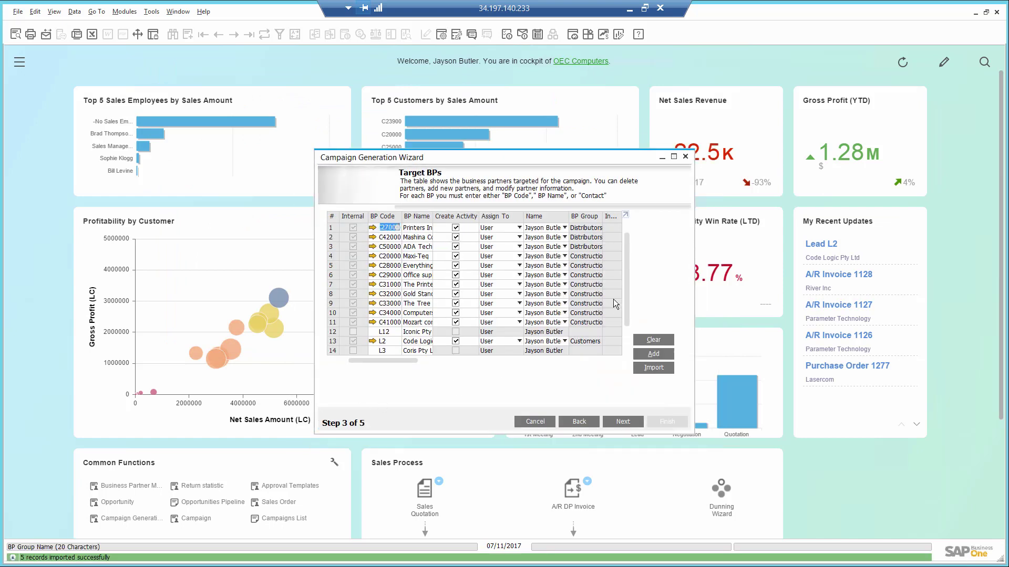
left_click_drag(628, 279, 631, 330)
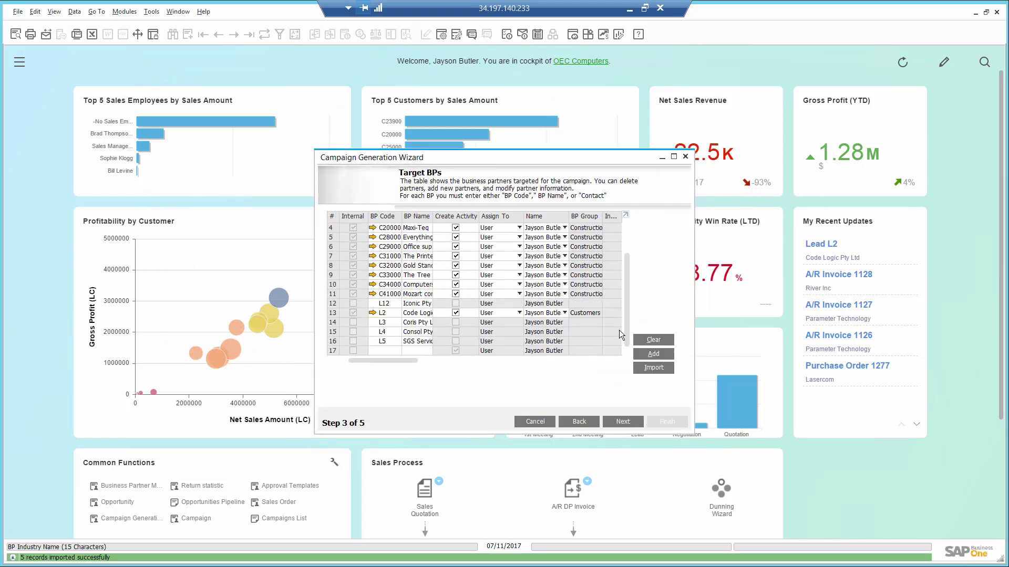
Choose 'Send E-Mail Using SAP Business One Mail', create campaign 8, and cancel sending the message
left_click(612, 420)
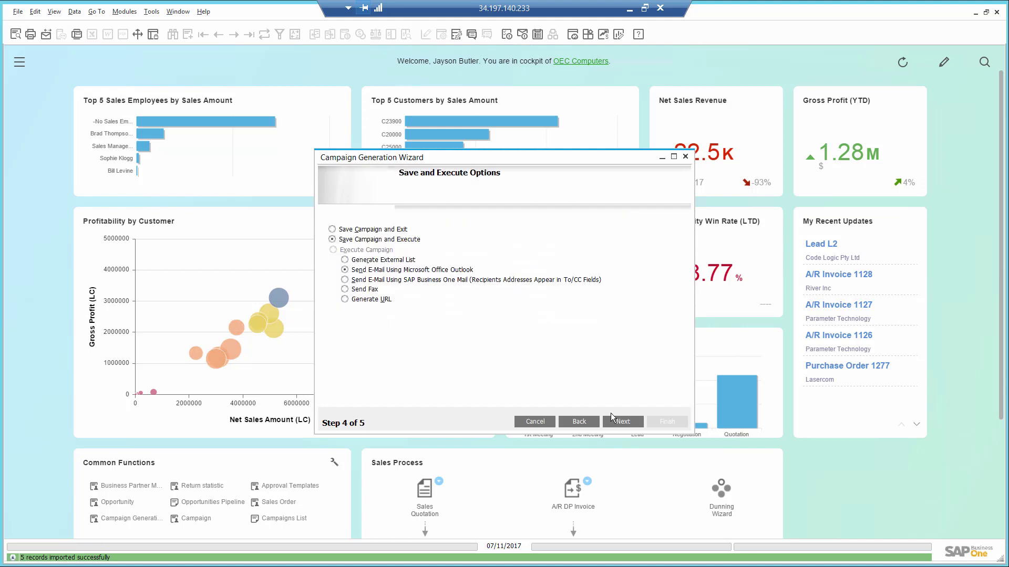
left_click(345, 280)
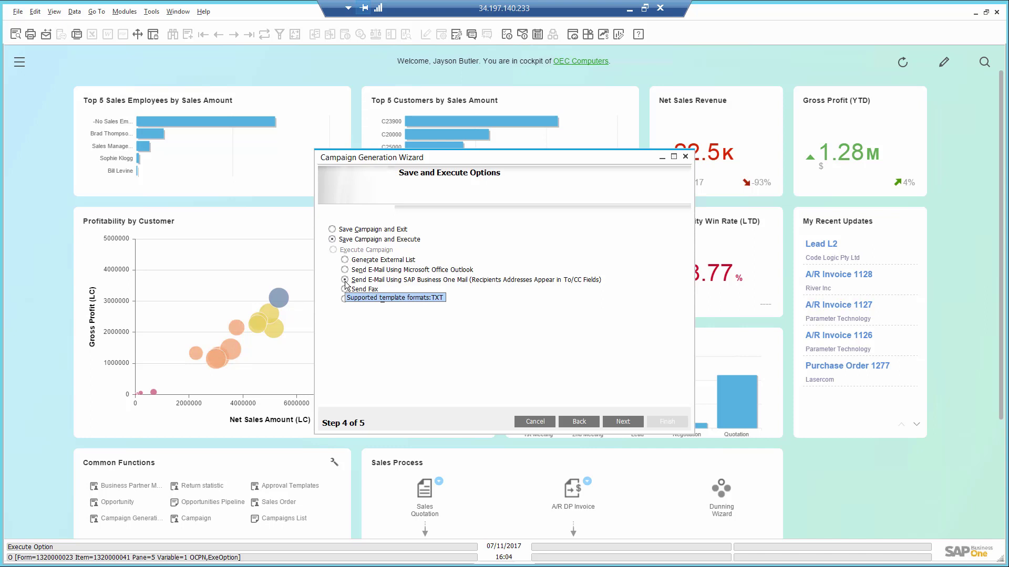
left_click(620, 420)
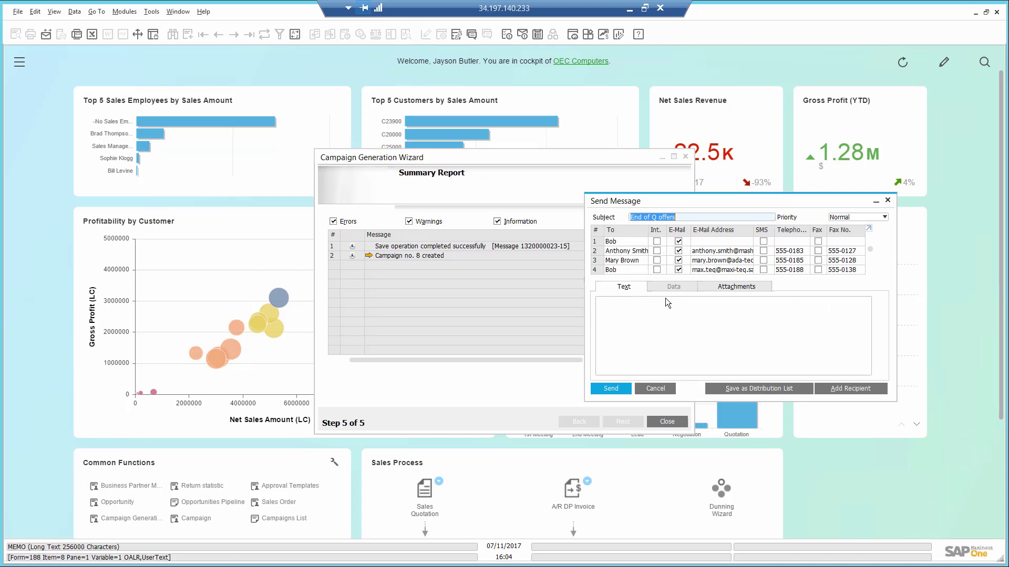
left_click(662, 391)
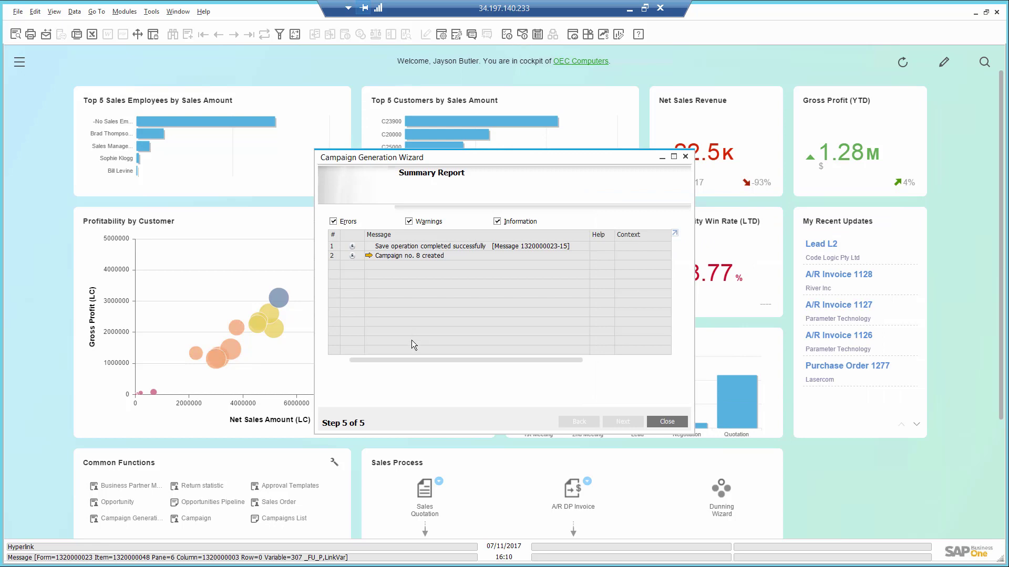
Open campaign no. 8 and mark the Maxi-Teq target partner as having responded
left_click(368, 256)
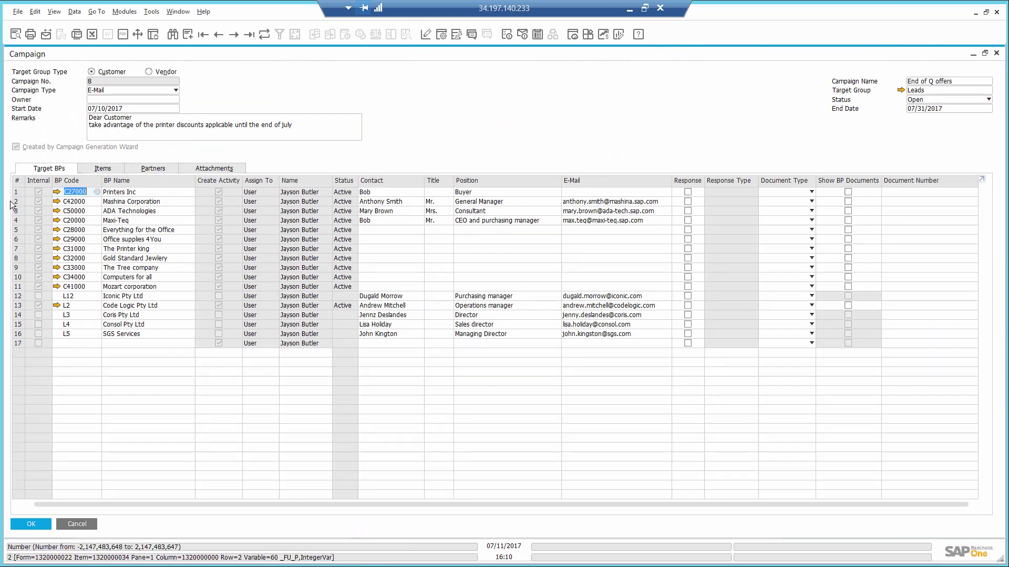
left_click(18, 221)
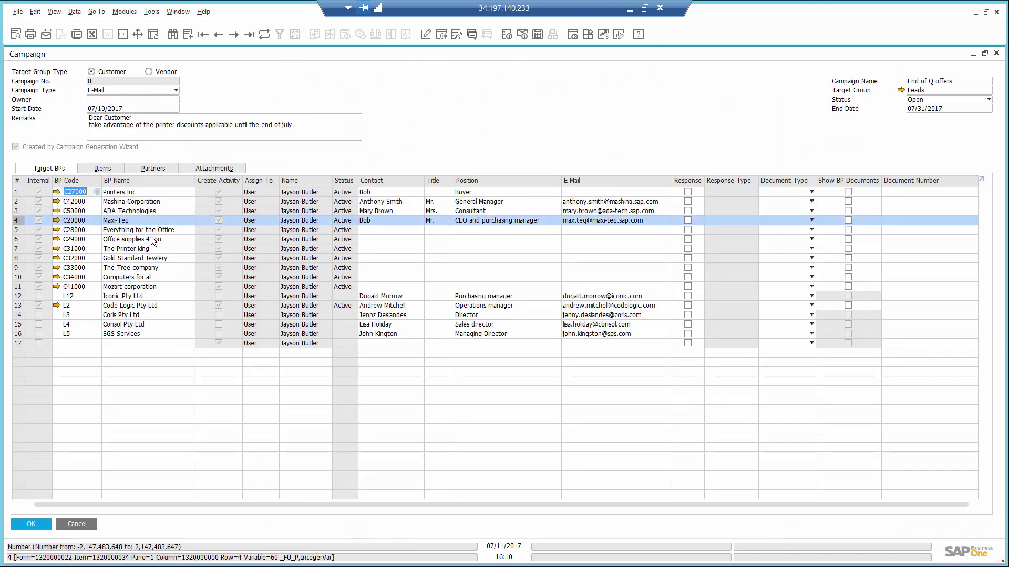
left_click(687, 221)
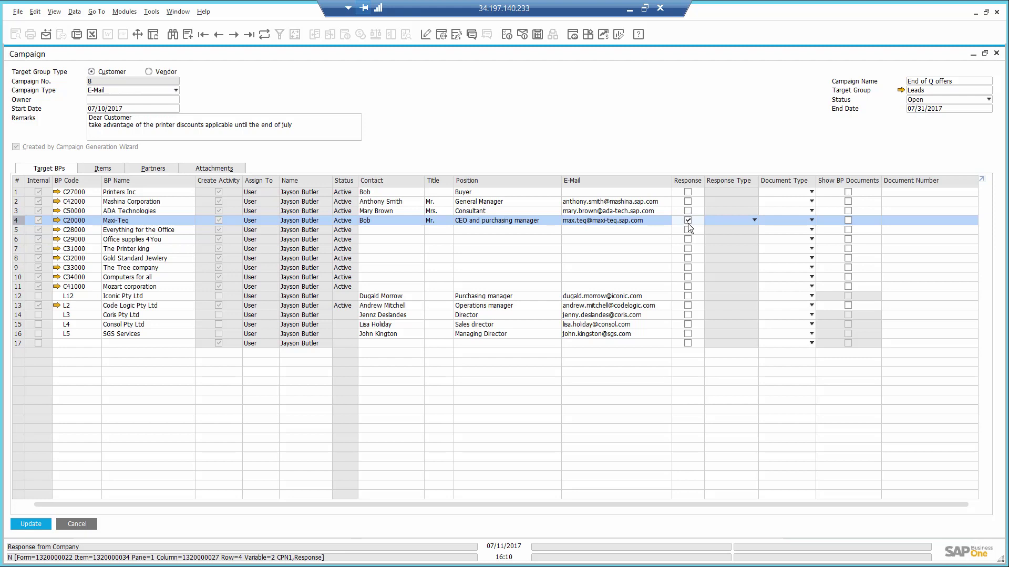
Set Maxi-Teq's response document type to Sales Orders and bring up the sales orders list
left_click(811, 221)
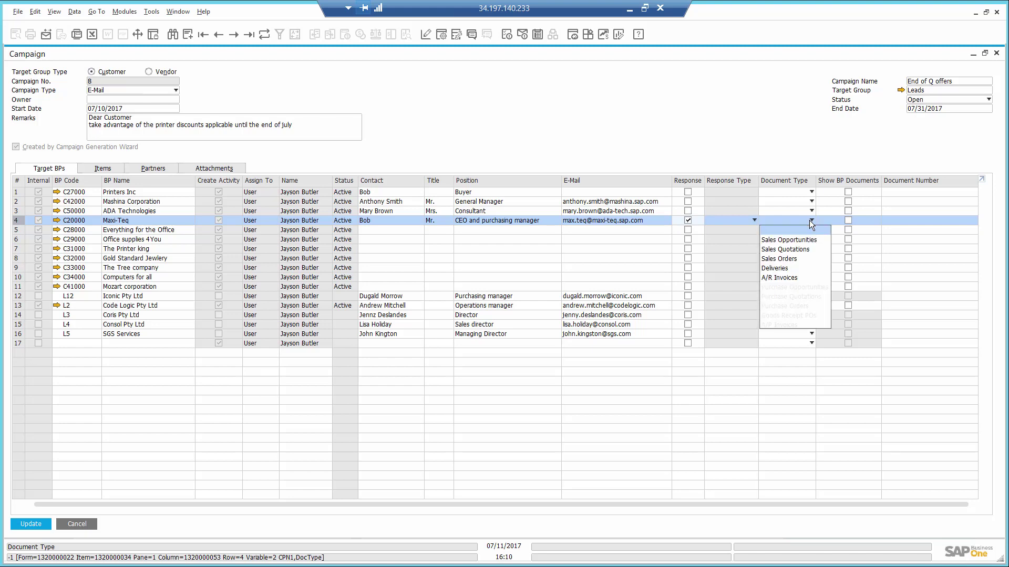
left_click(802, 258)
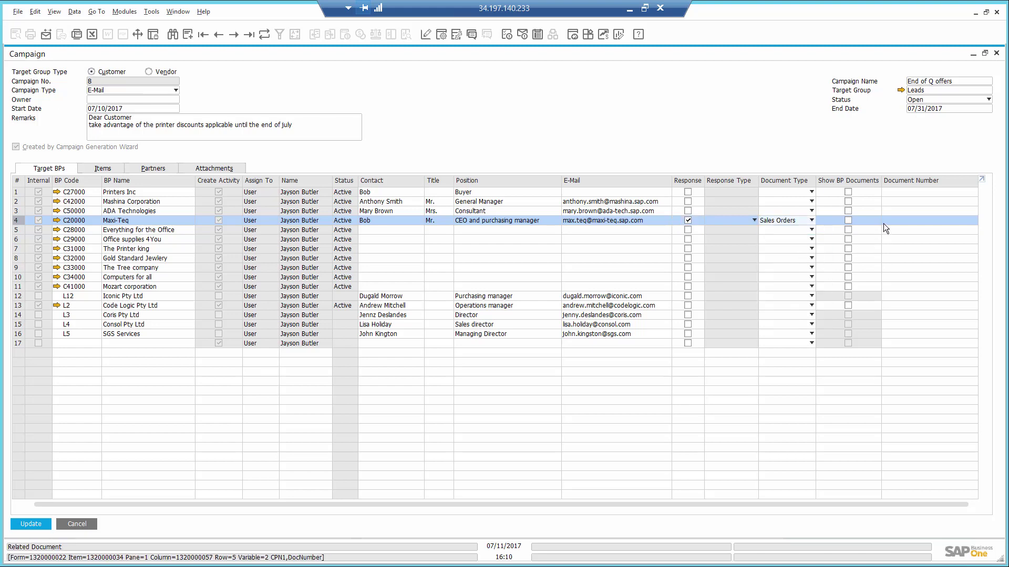
left_click(848, 221)
left_click(900, 220)
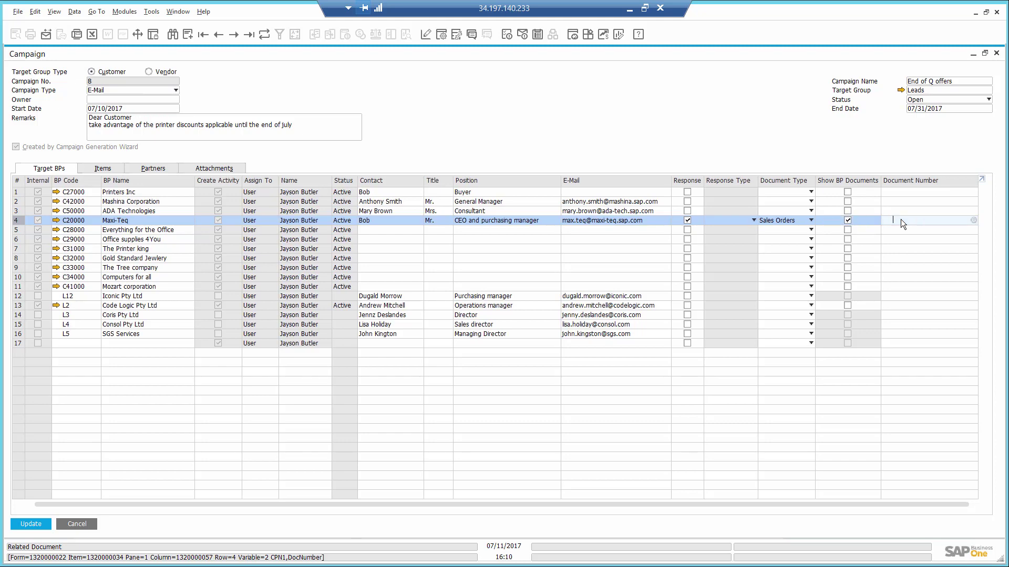
key("Tab")
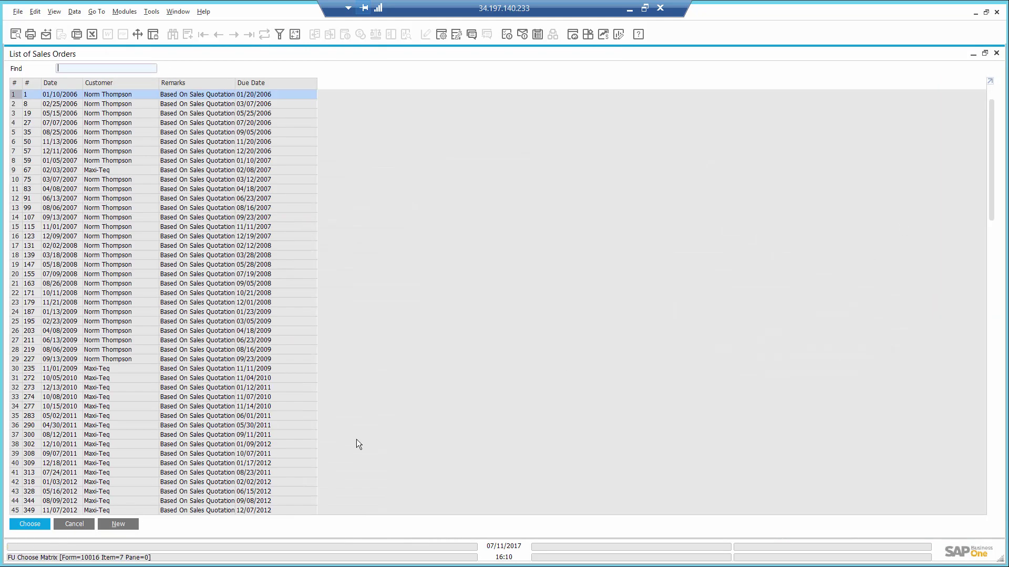
Start a new sales order for Maxi-Teq with one J.B. Officeprint 1420 (A00001) at $600.00
left_click(121, 523)
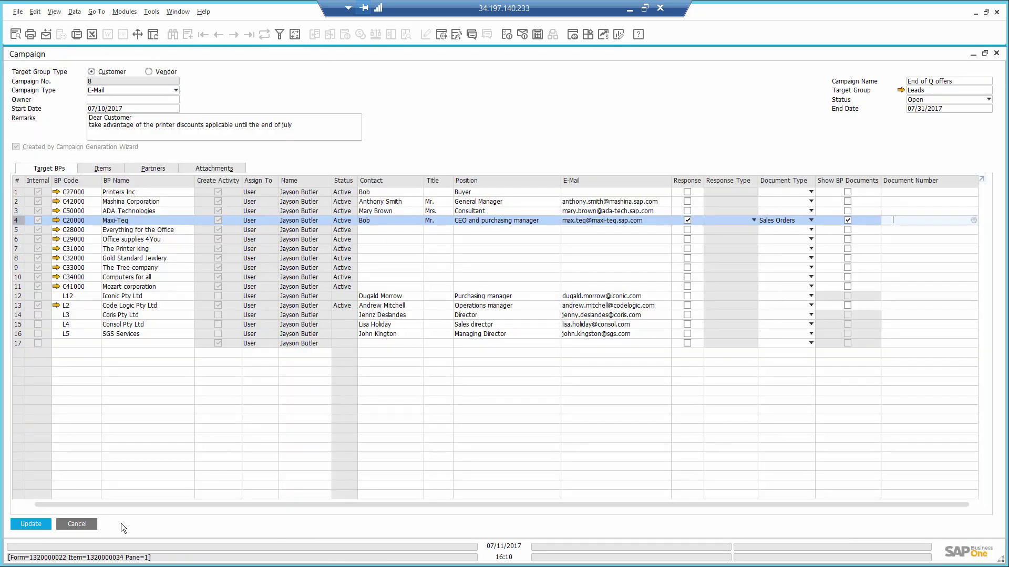
left_click(405, 238)
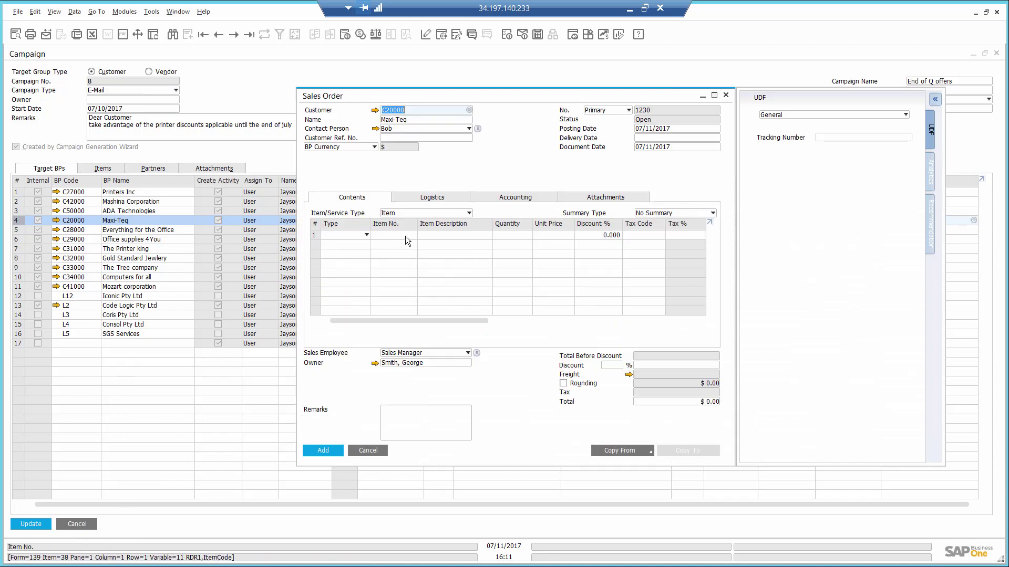
key("Tab")
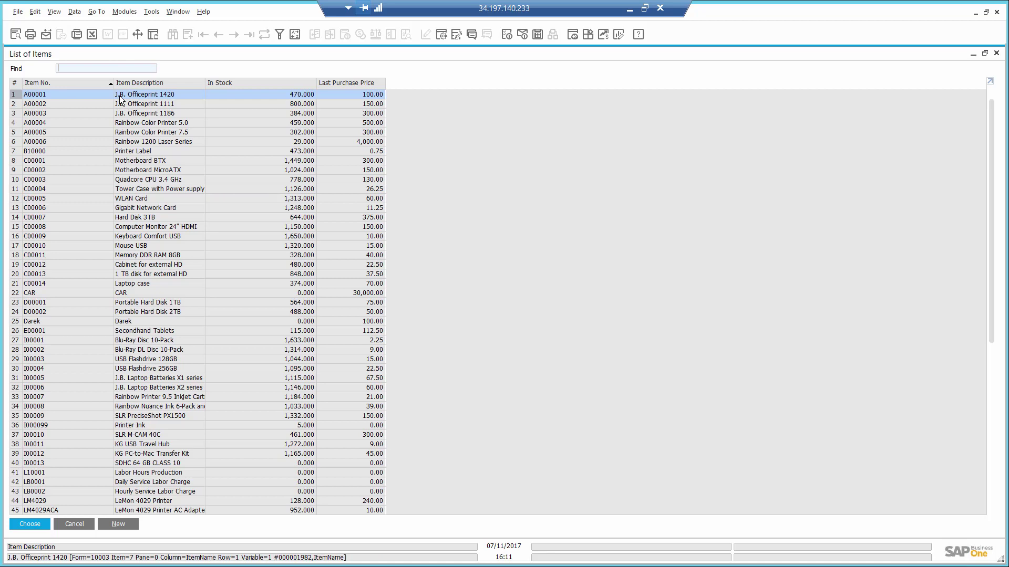
double_click(120, 99)
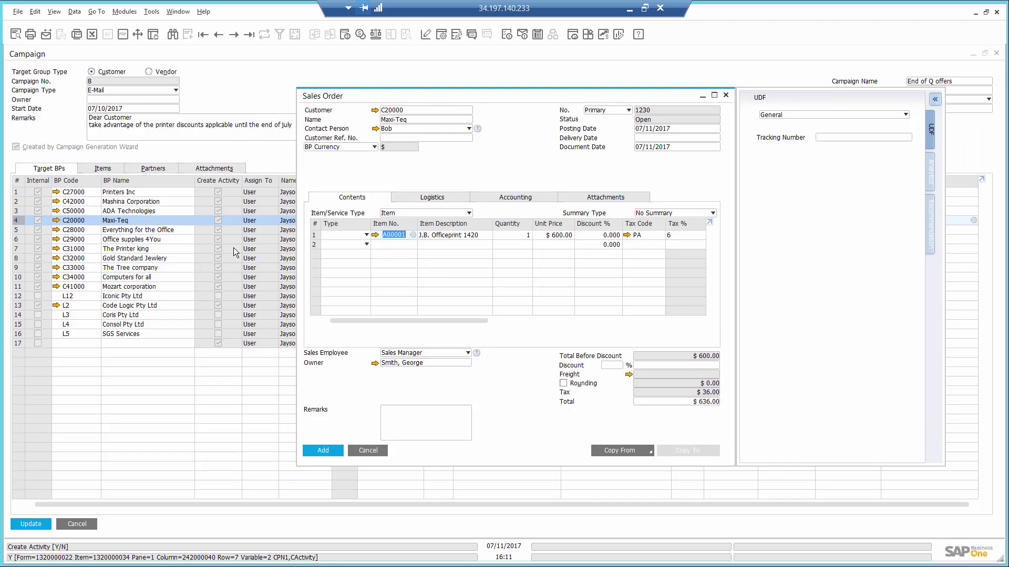
Add the recommended printers A00003 and A00002 to the order
left_click(931, 227)
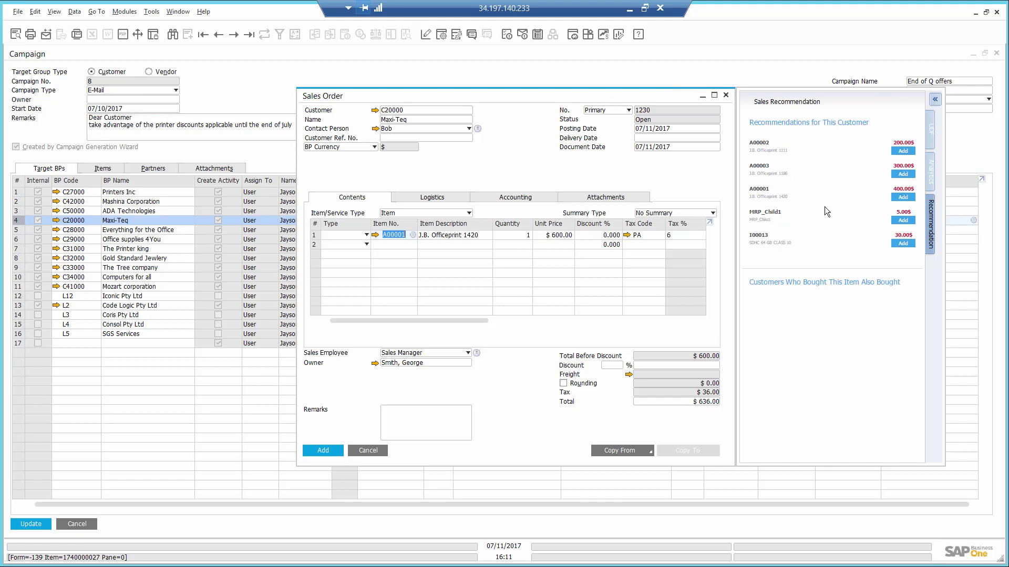
left_click(903, 174)
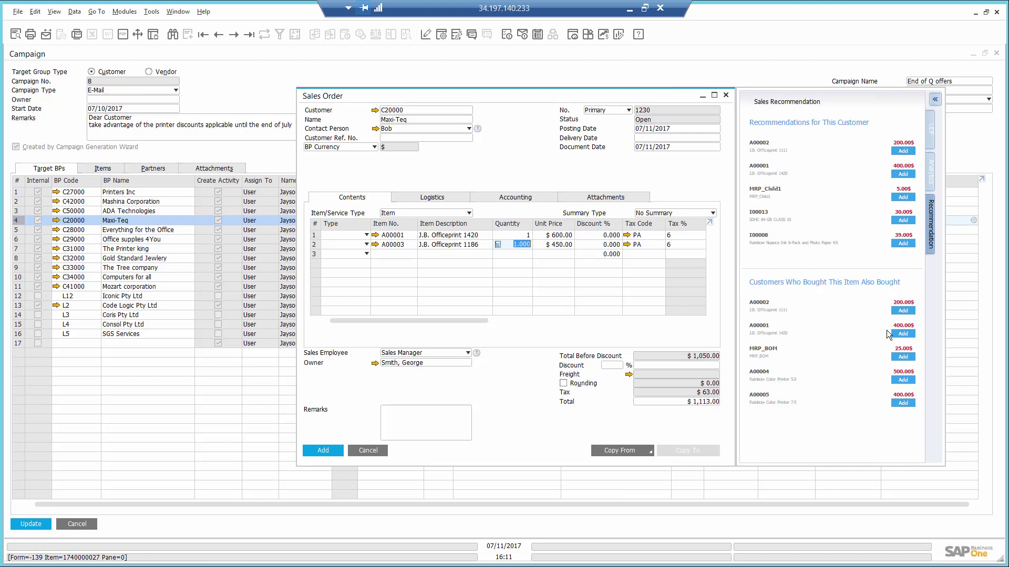
left_click(903, 311)
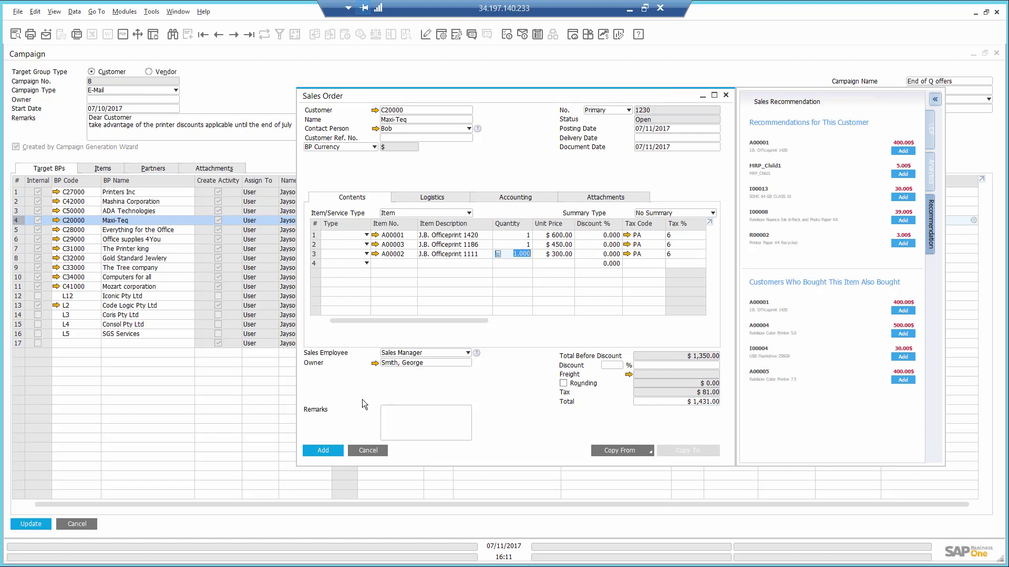
Set the delivery date to 07/11/2017 and add sales order 1230, linking it to the response
left_click(656, 138)
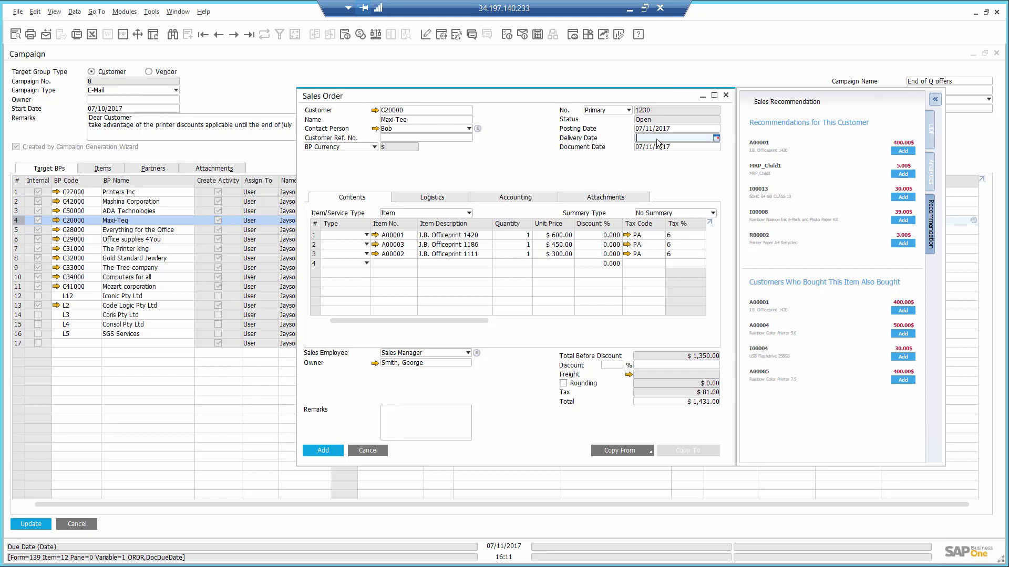
type("h")
key("Tab")
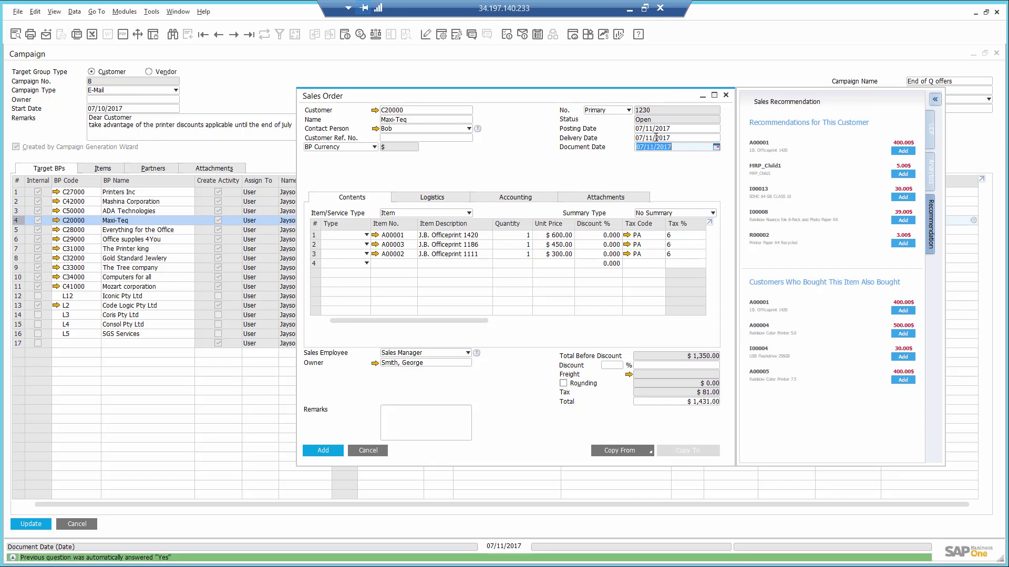
left_click(325, 450)
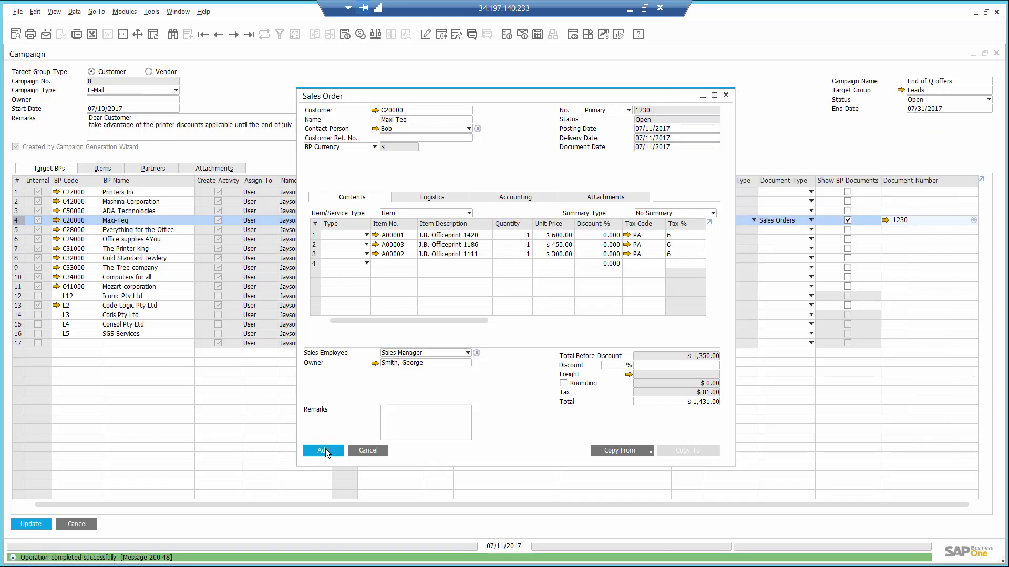
Save and close campaign 8, then close the Campaign Generation Wizard
left_click(35, 520)
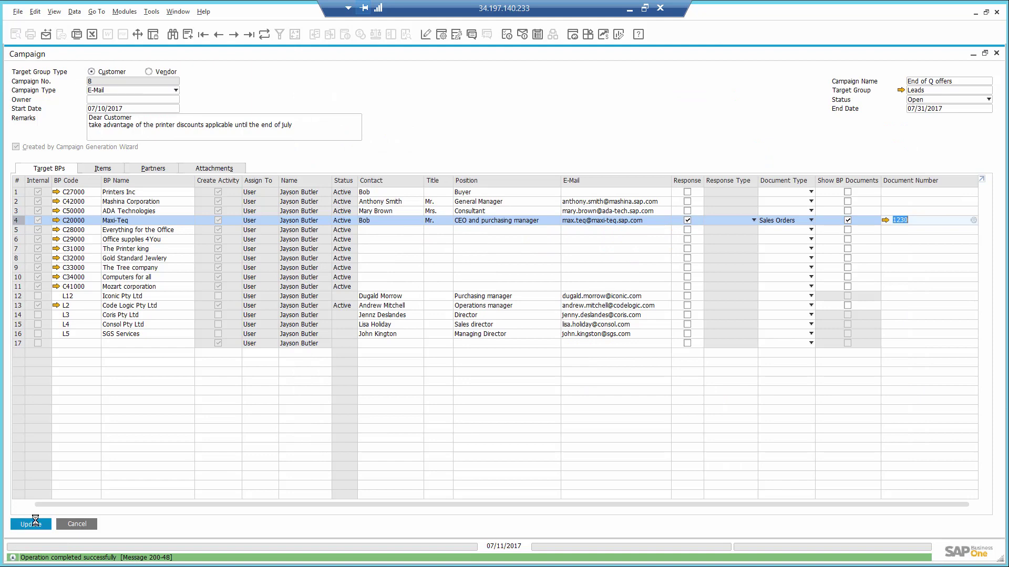
left_click(36, 522)
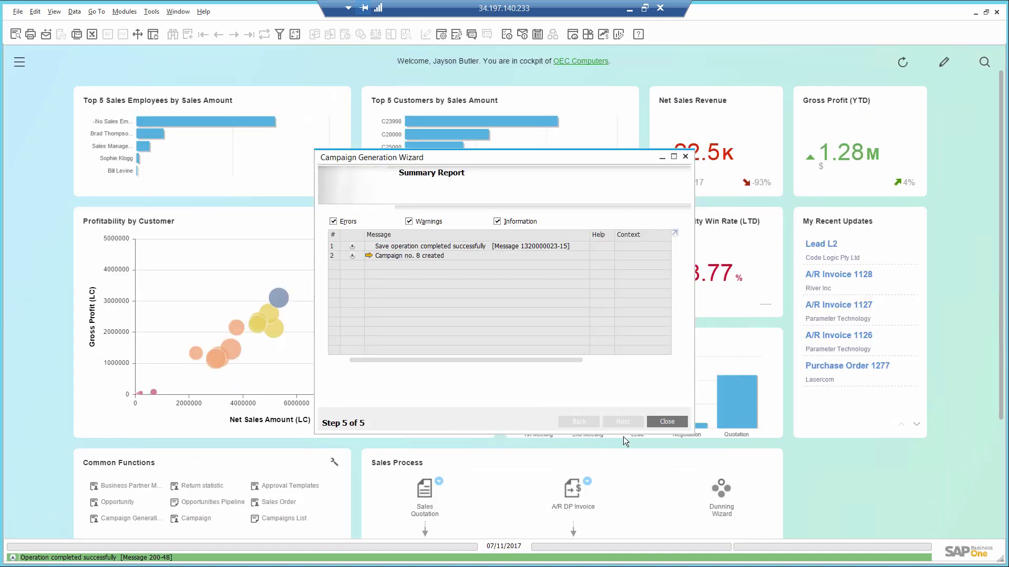
left_click(664, 423)
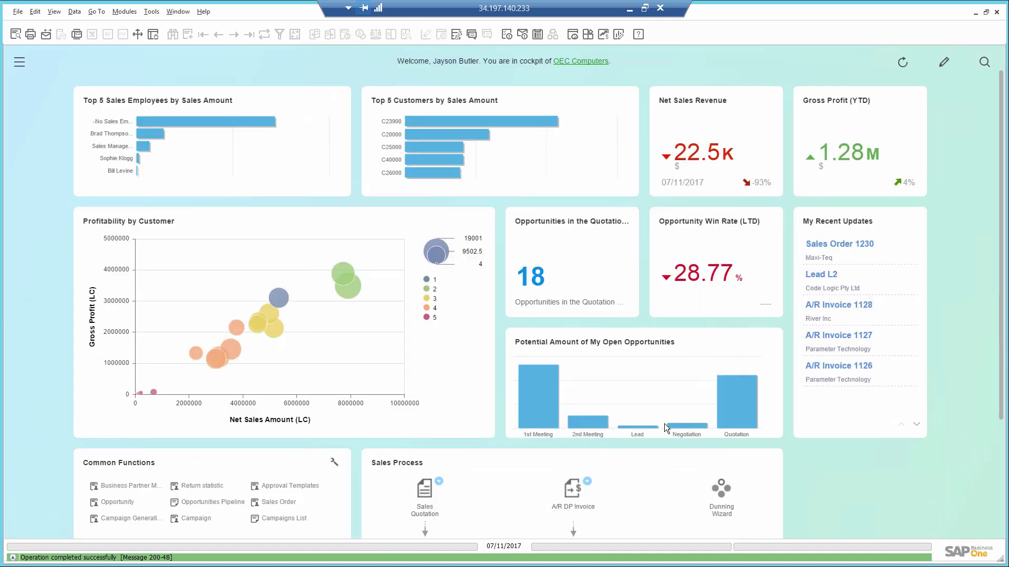